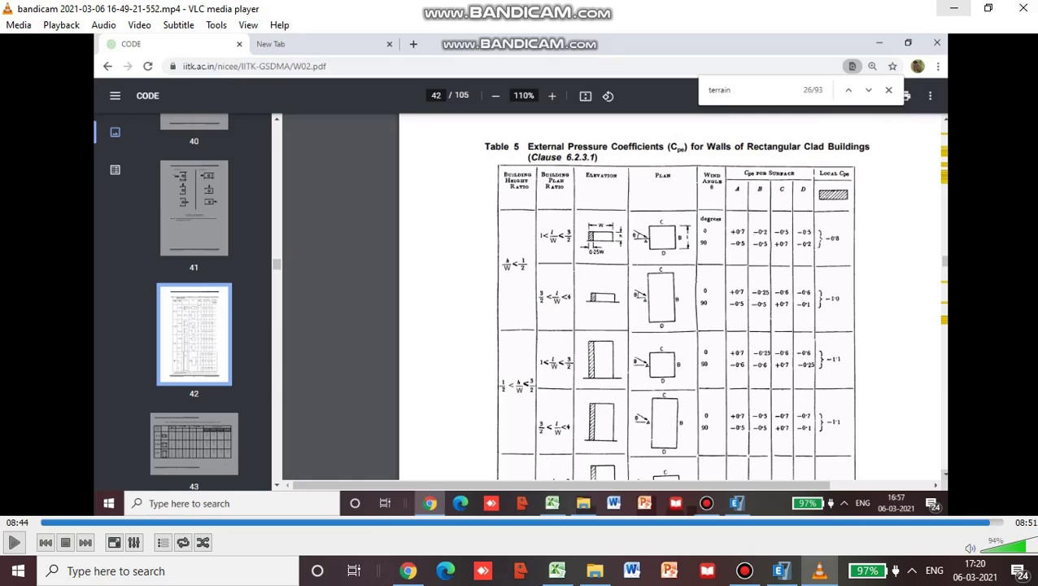
Switch to ETABS and review the Indian IS 875:2015 lateral load settings of the Wind load pattern.
click(954, 8)
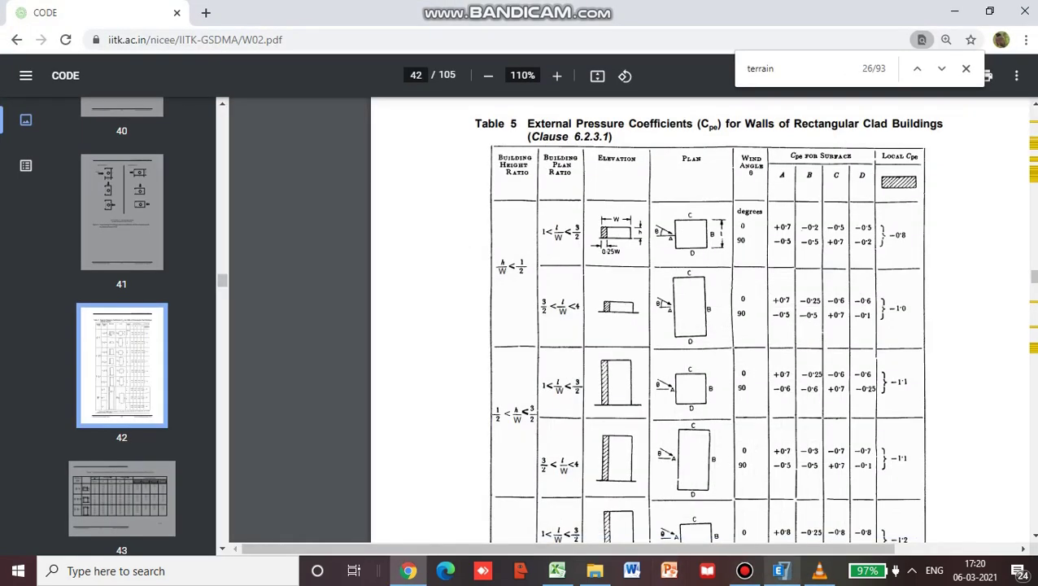
click(780, 570)
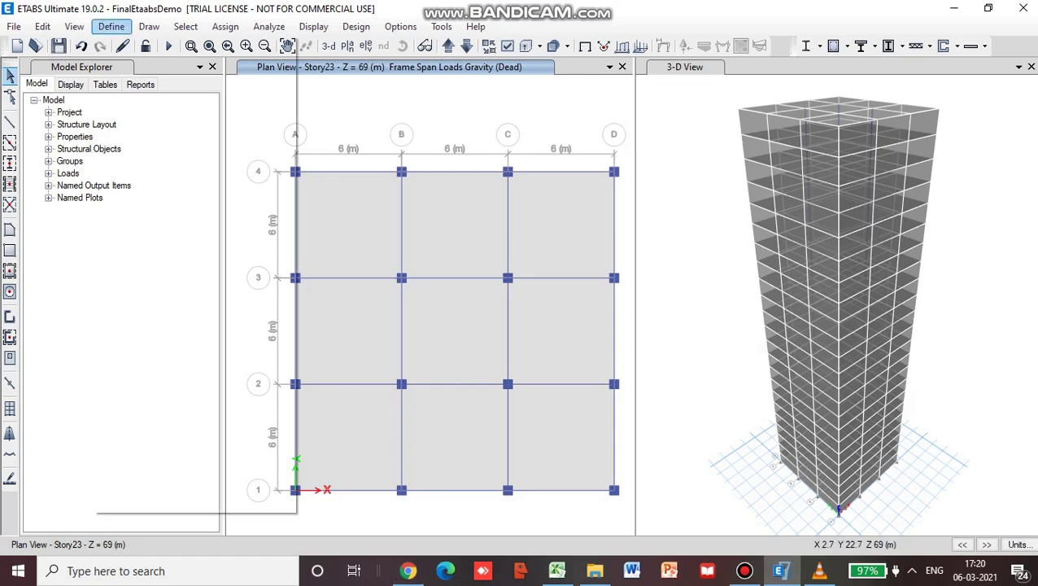
click(111, 26)
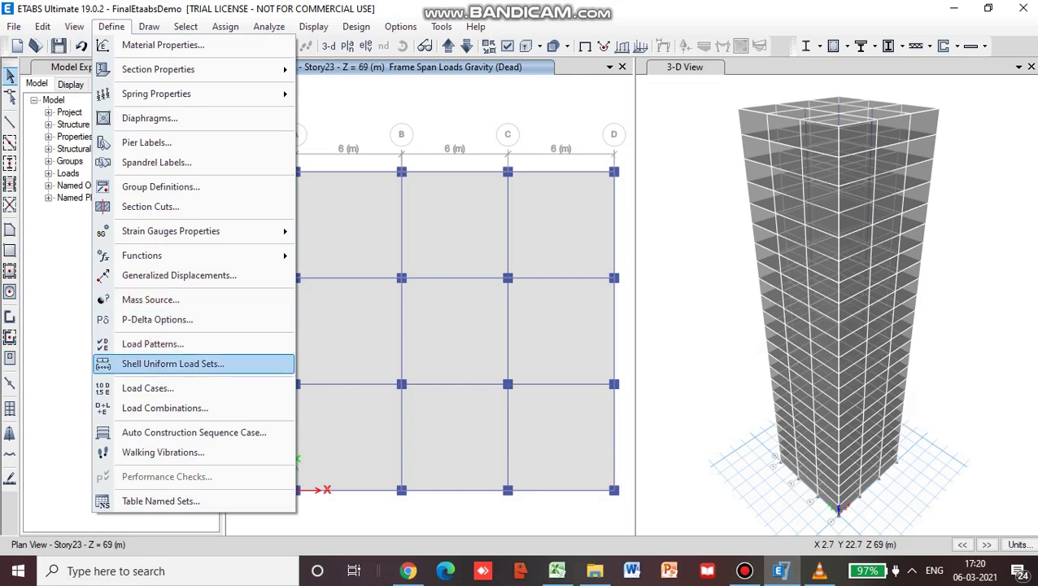
click(153, 343)
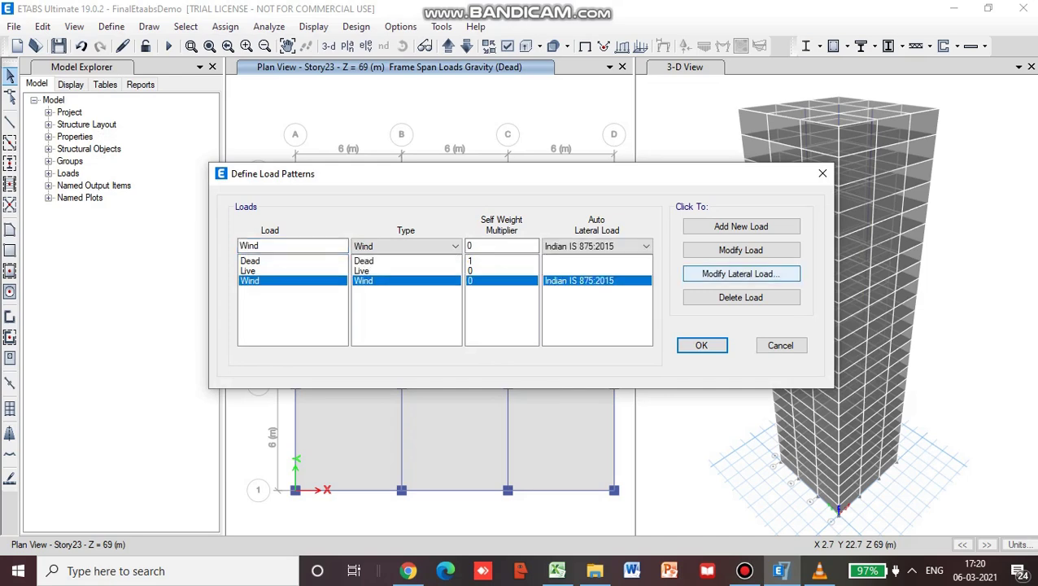
click(740, 273)
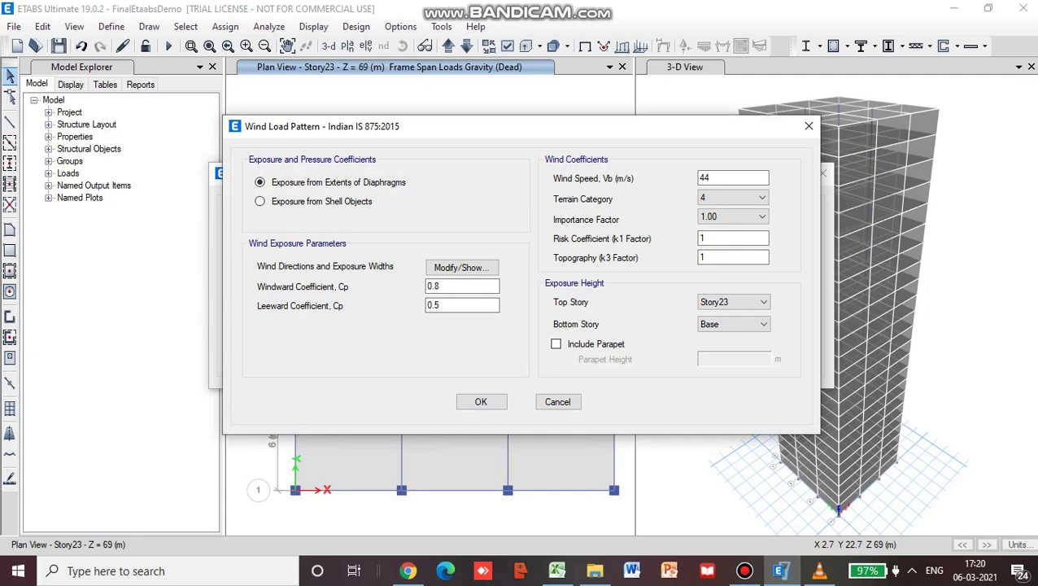
click(481, 401)
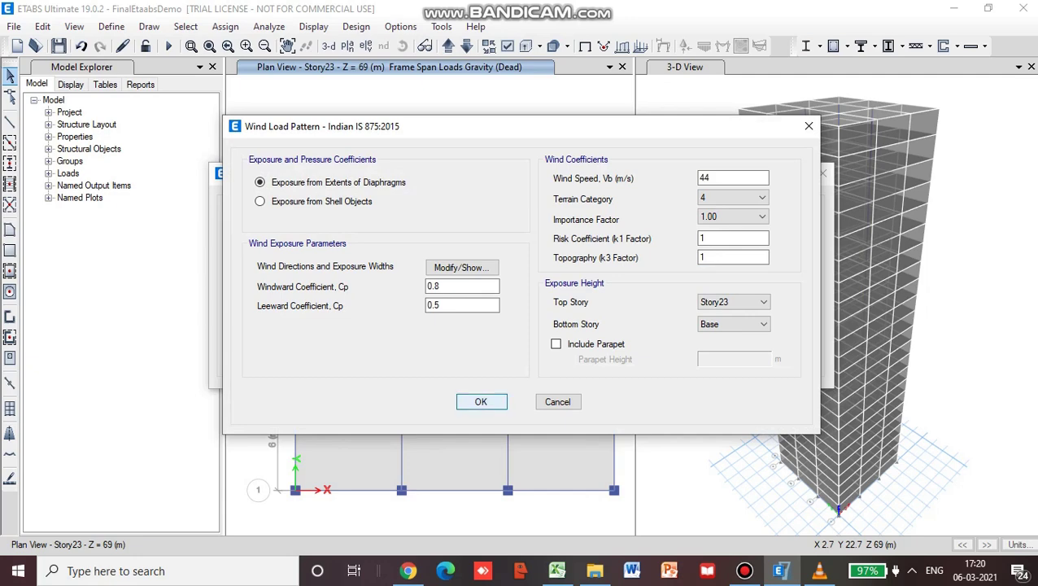
click(701, 345)
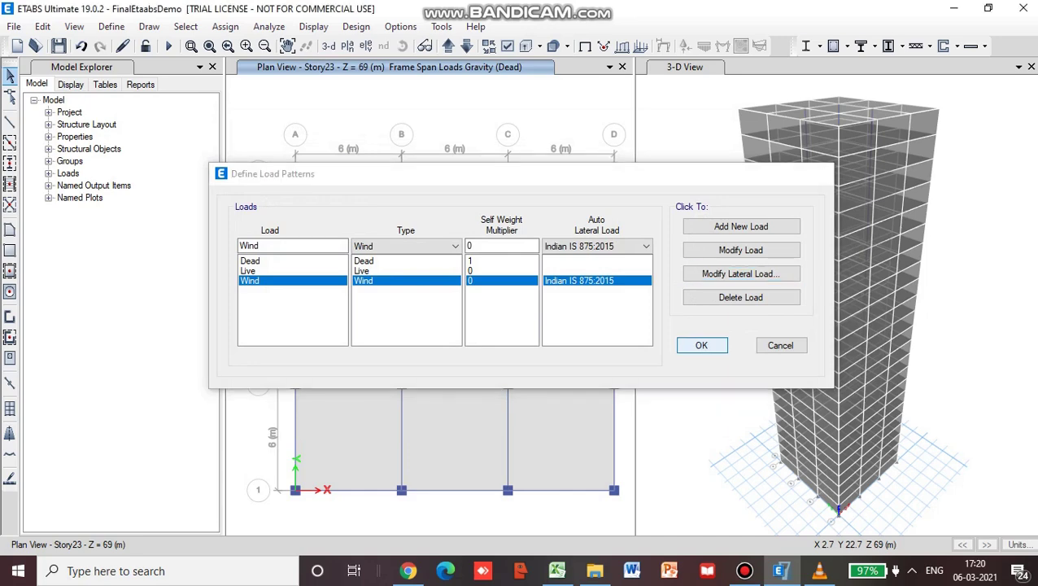
Review the load case data of the Wind case, including its type and applied load pattern.
click(112, 26)
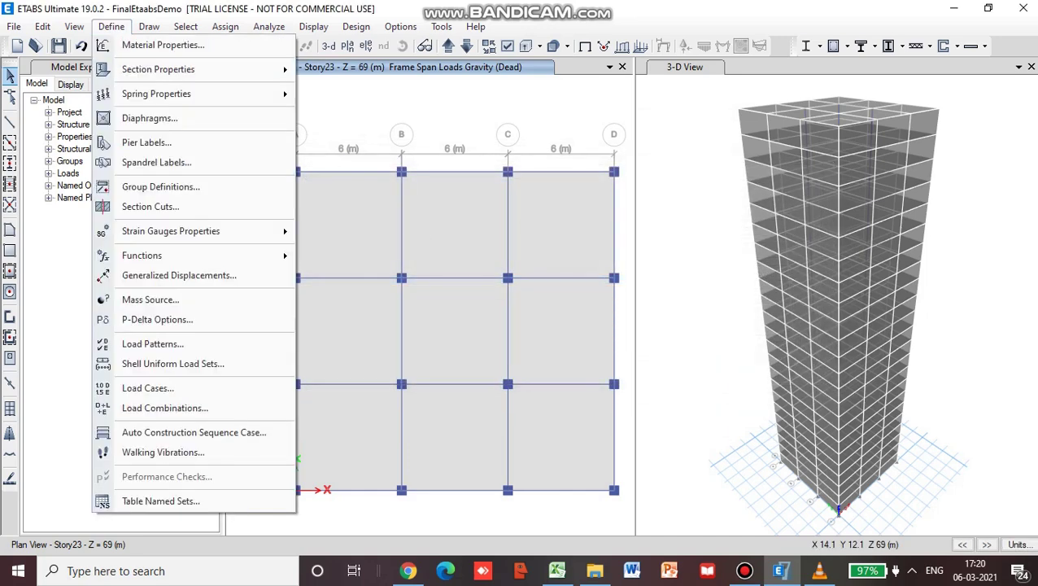
click(148, 388)
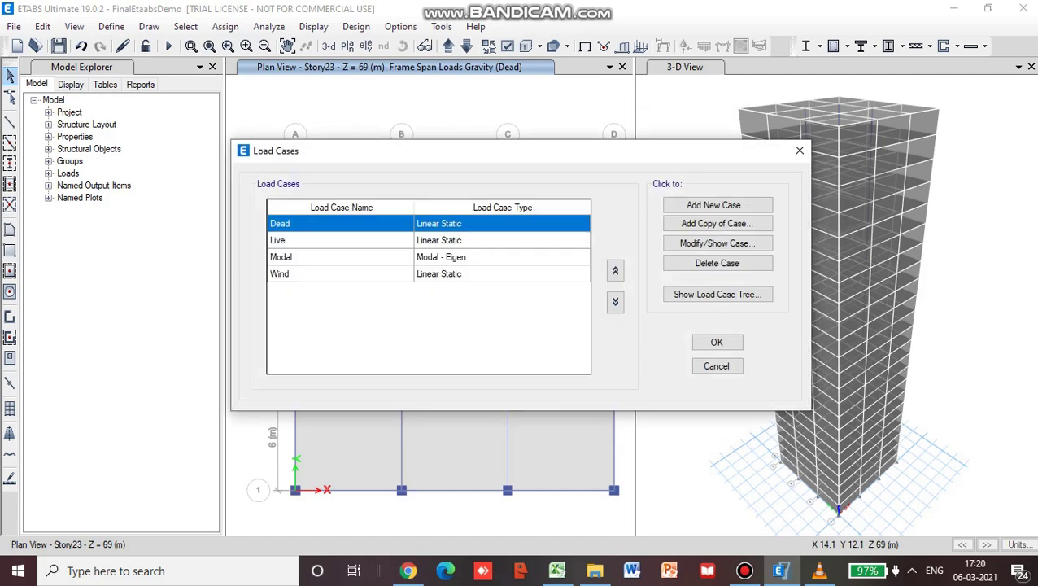
click(279, 273)
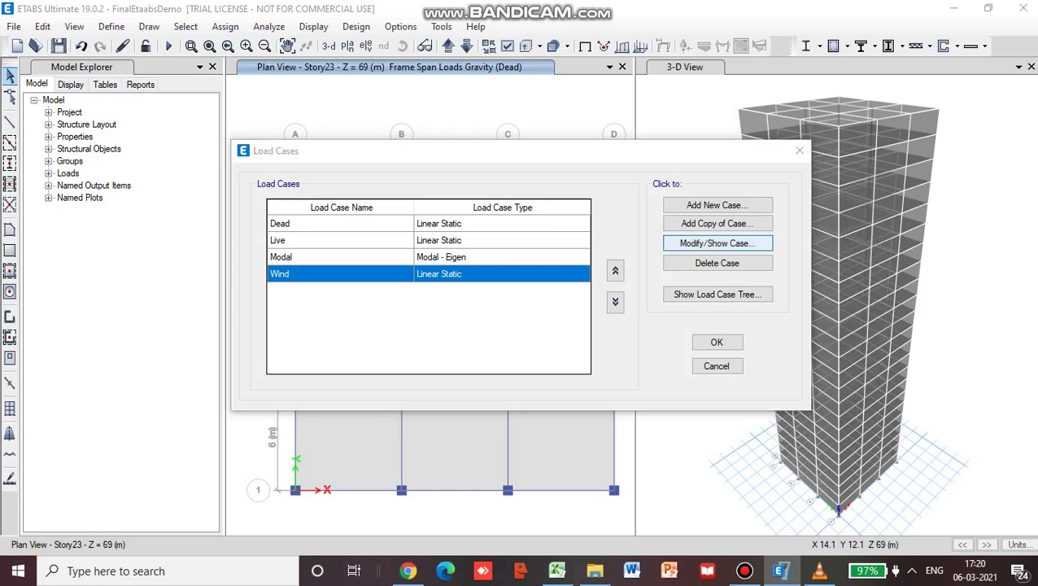
click(717, 243)
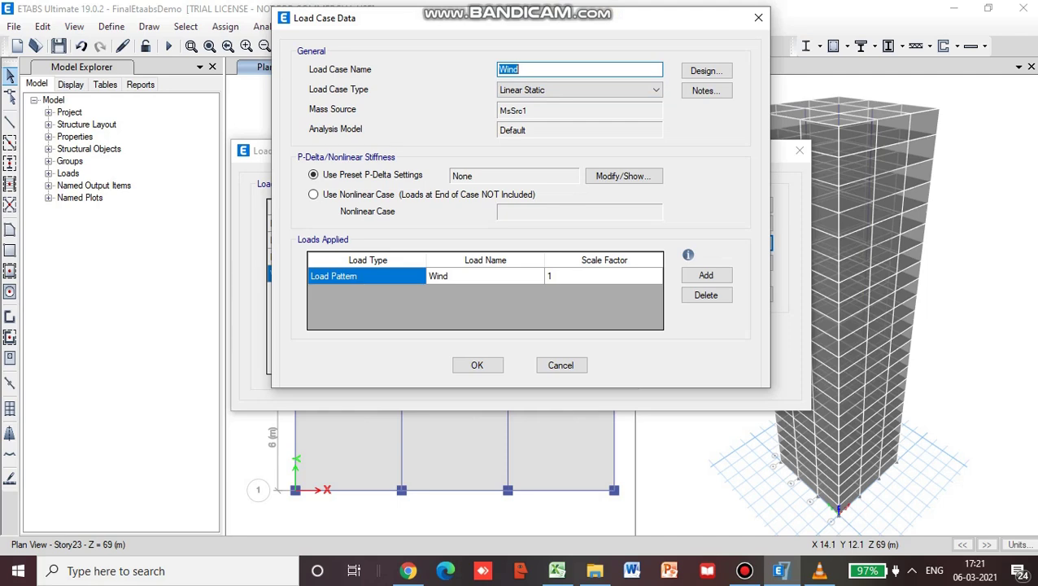
click(477, 364)
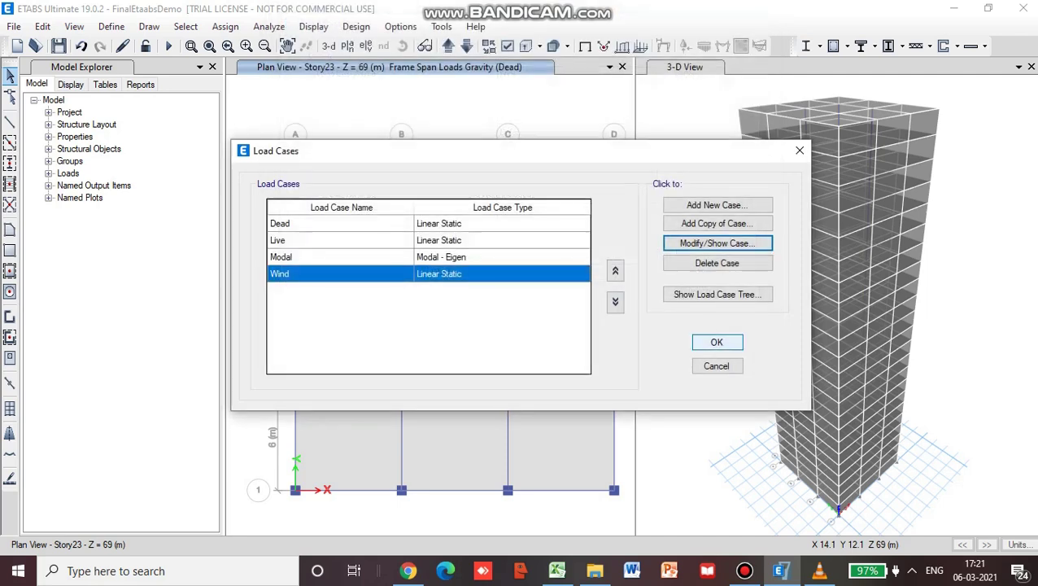
key(Return)
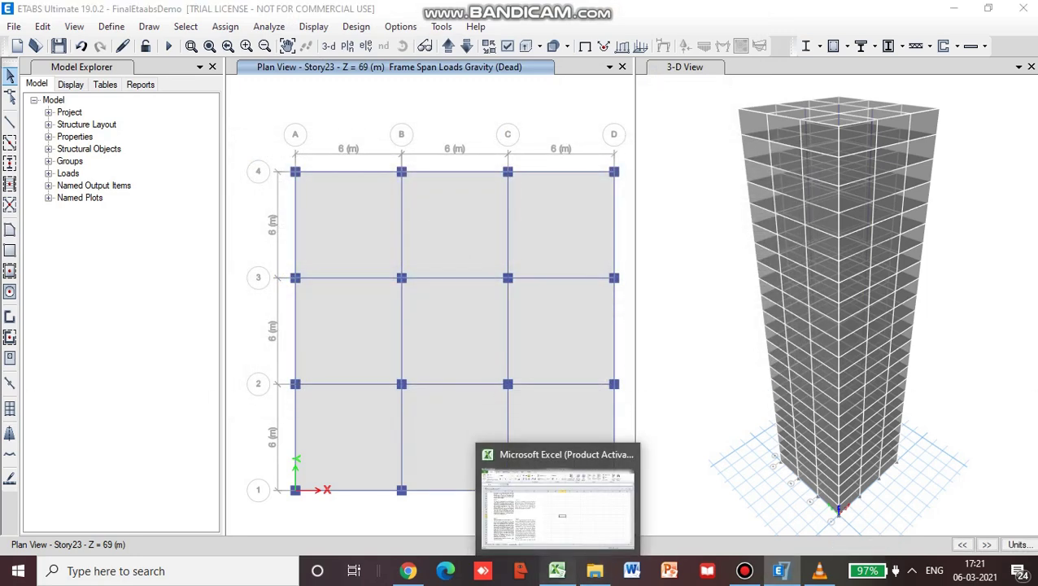
Consult the wind load workbook in Excel and examine Table 5's external wall pressure coefficients in the code PDF in Chrome.
click(557, 570)
click(408, 570)
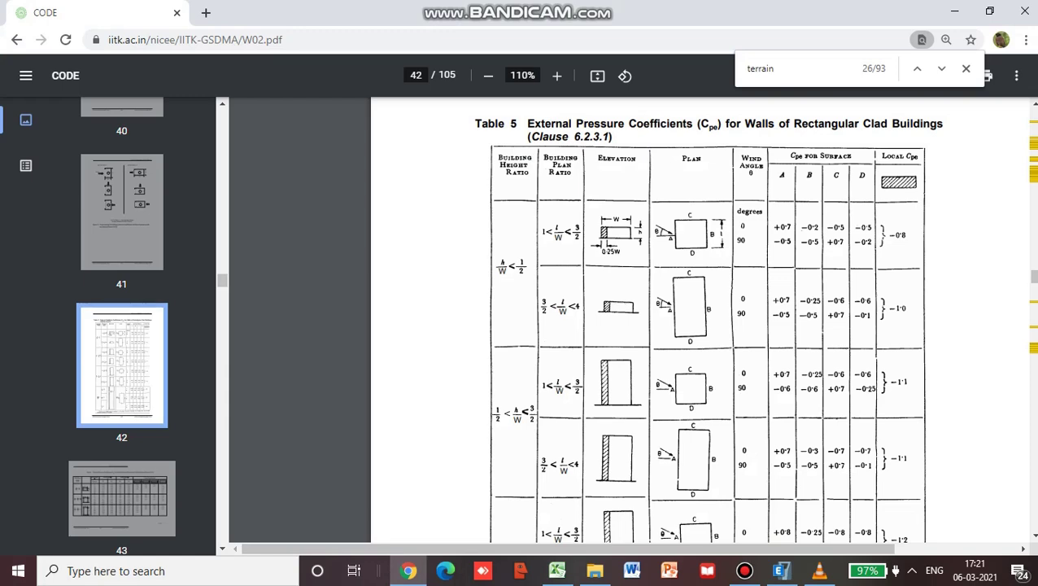
scroll(1033, 535, down, 4)
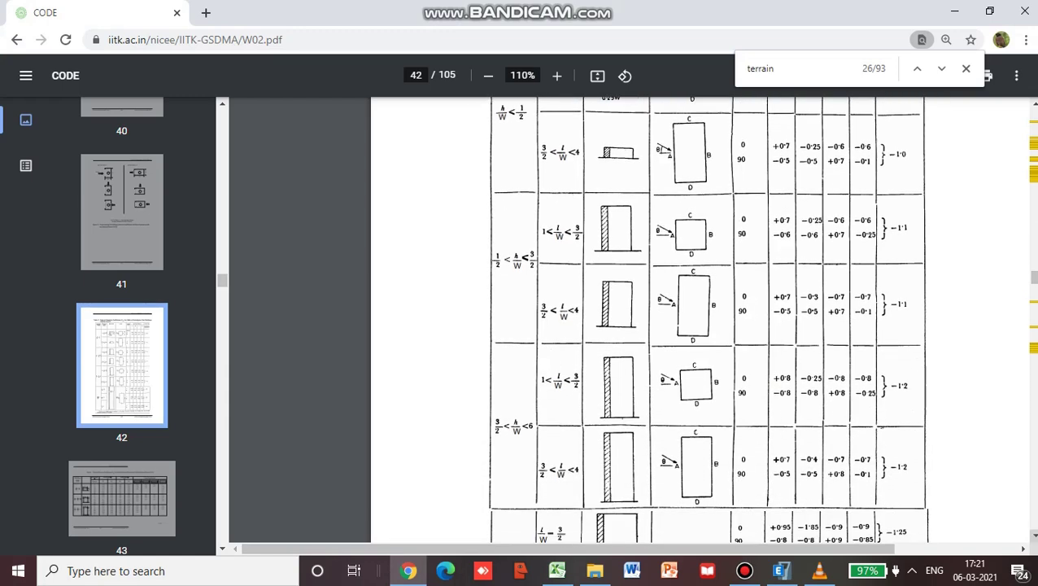
scroll(1033, 536, down, 2)
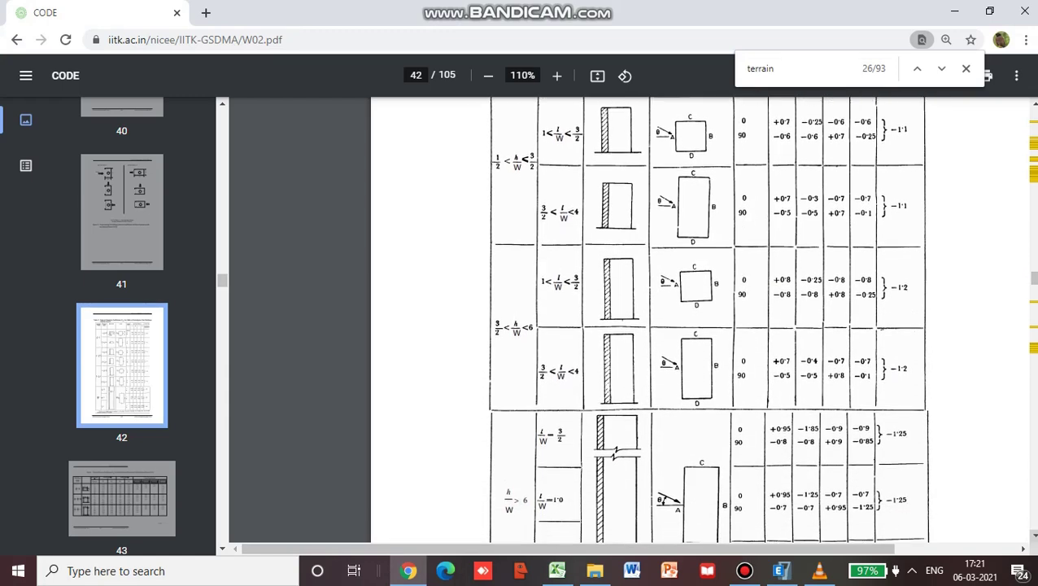
scroll(1034, 535, down, 1)
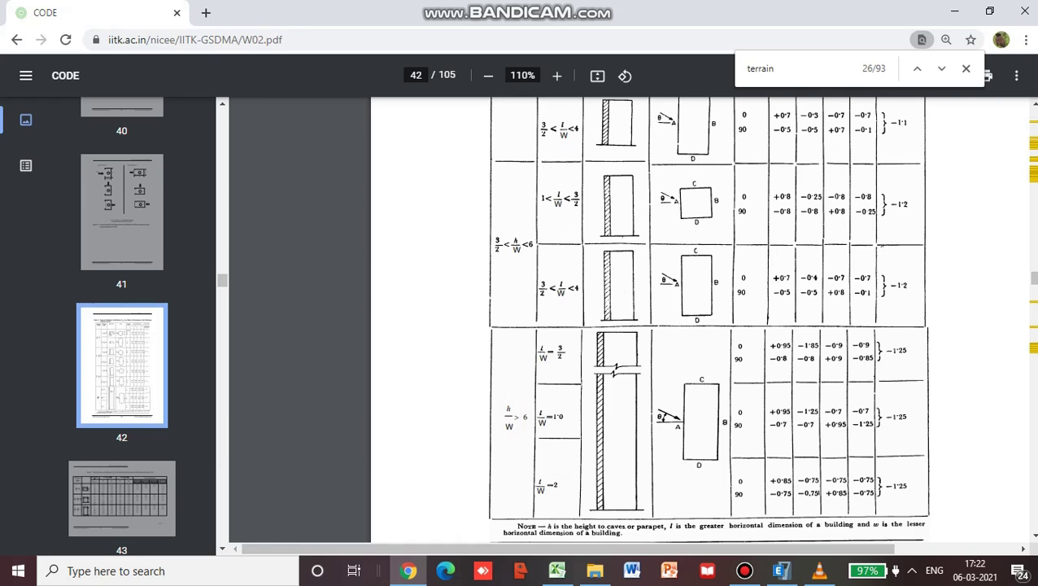
scroll(708, 318, up, 1)
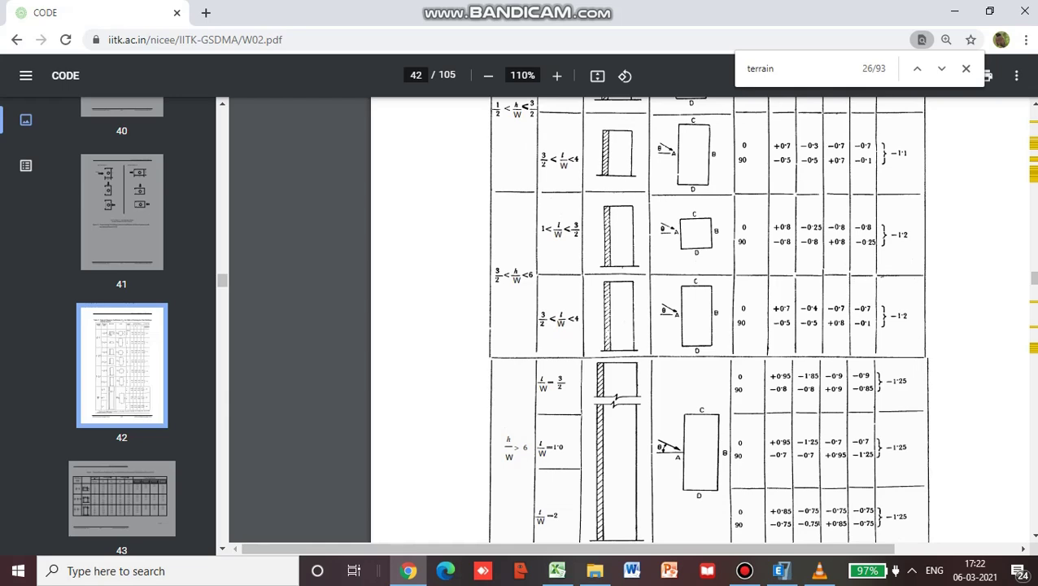
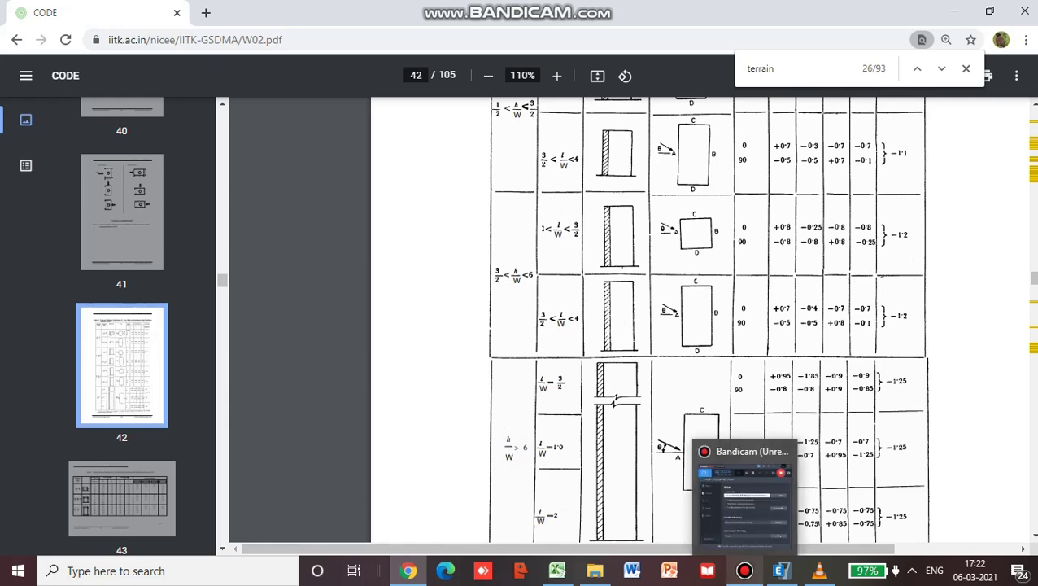
mouse_move(744, 571)
click(781, 509)
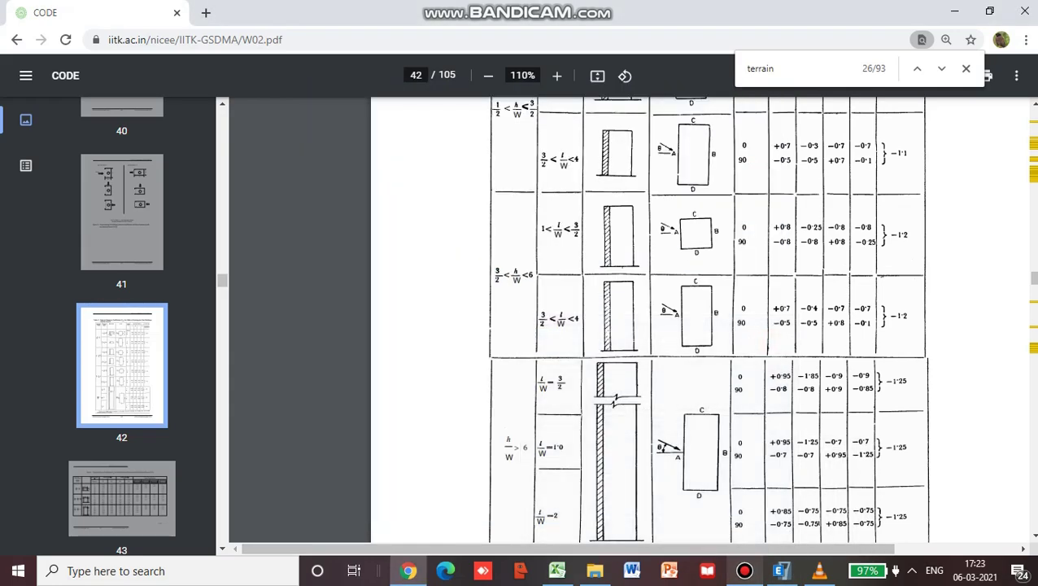
Switch to ETABS and activate Pointer/Window selection.
click(780, 570)
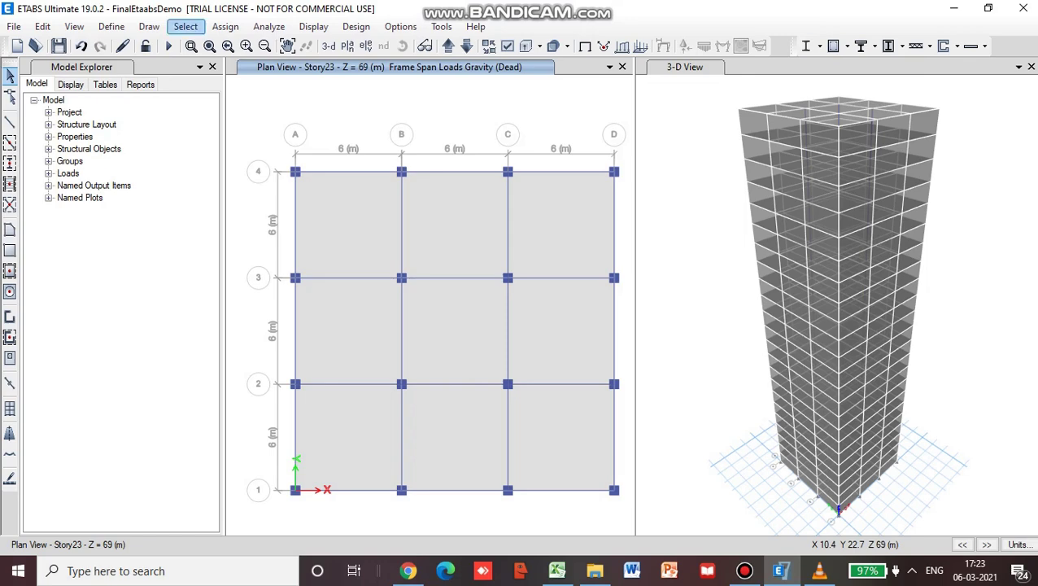
click(186, 26)
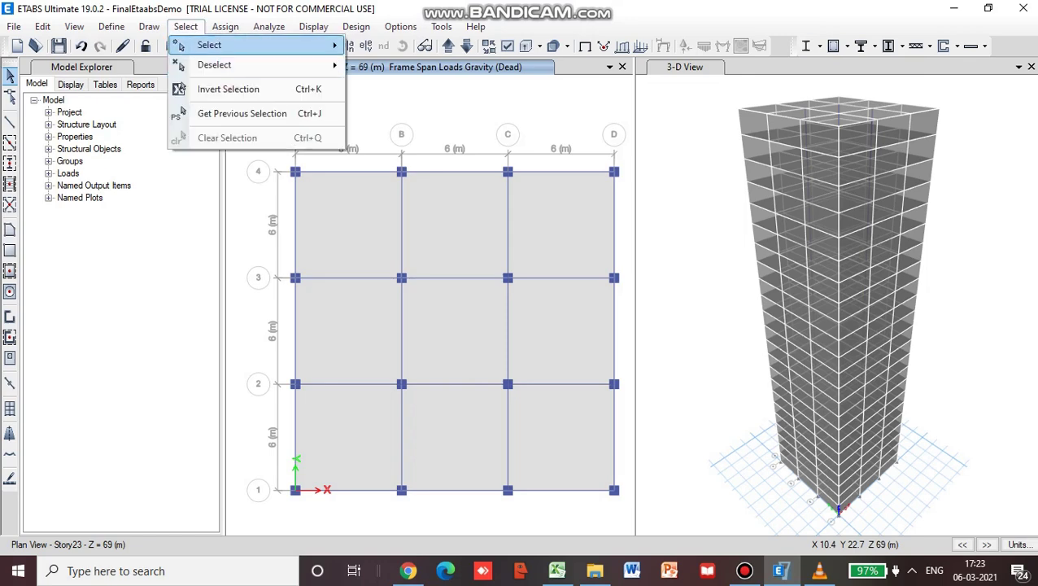
mouse_move(244, 45)
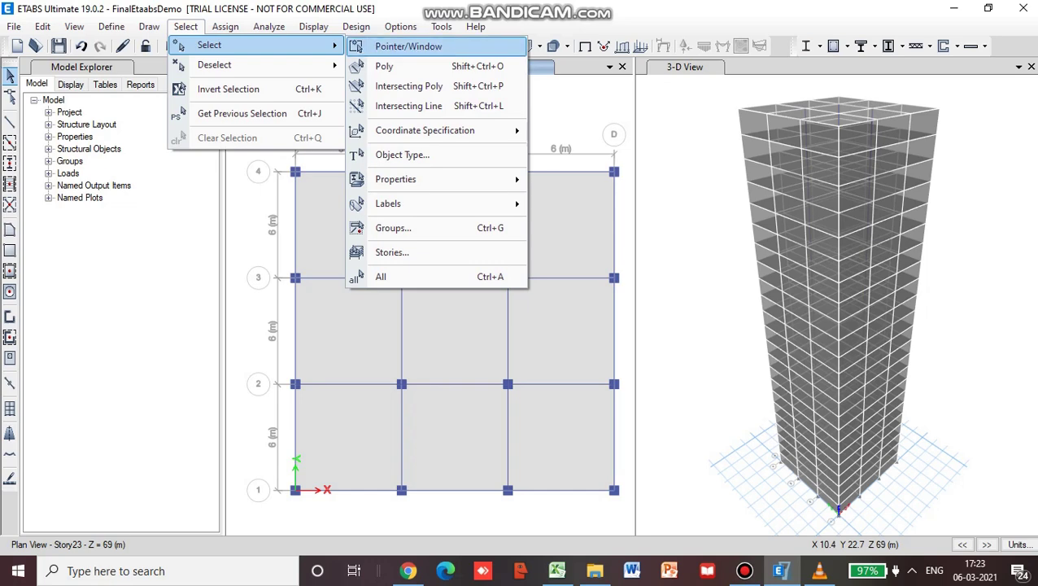
click(408, 47)
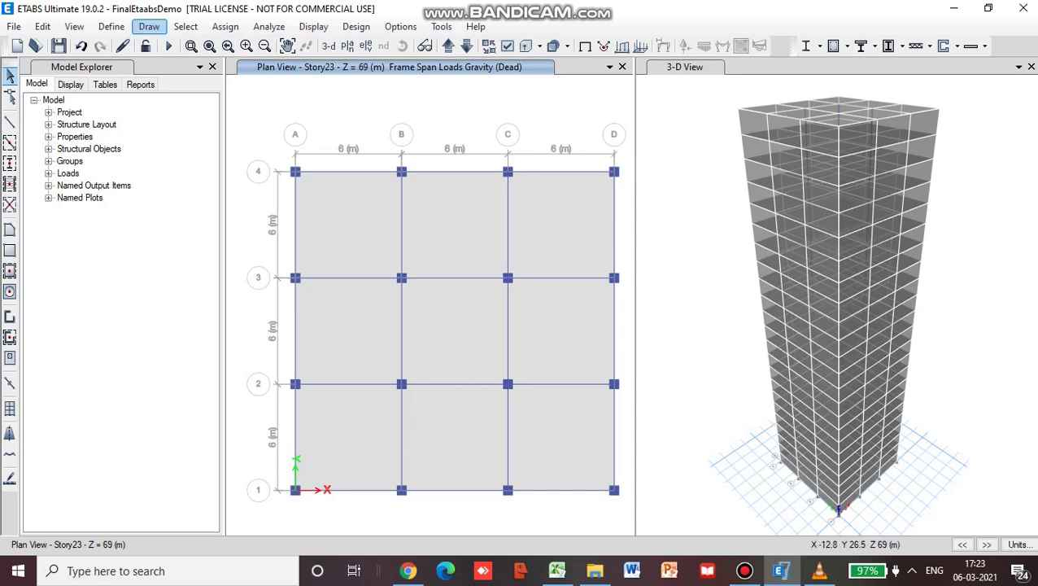
Replace the plan view with the elevation along grid line A, keeping the 3-D view uncut.
click(74, 26)
click(128, 84)
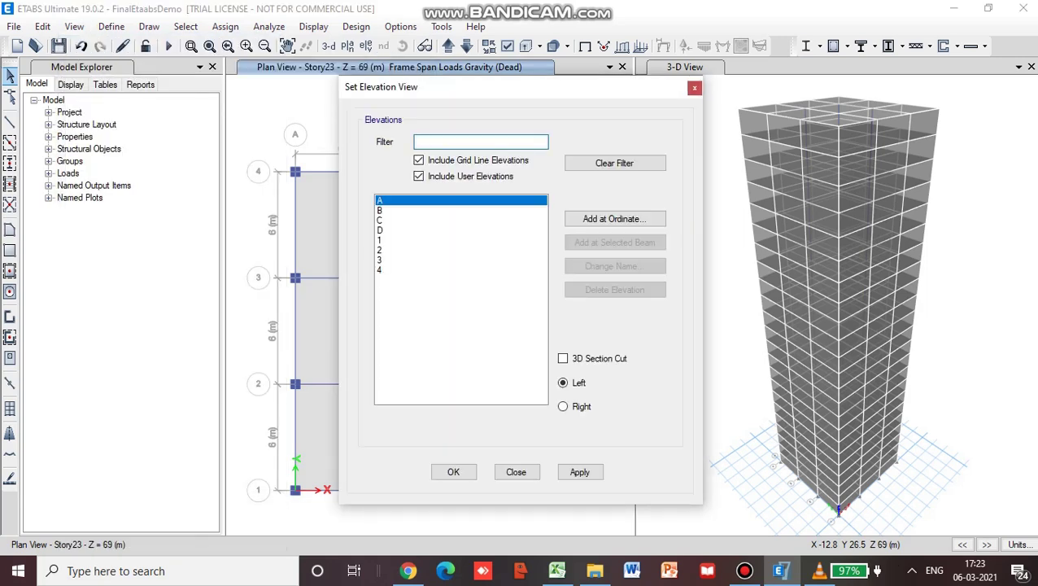
drag(373, 94, 614, 81)
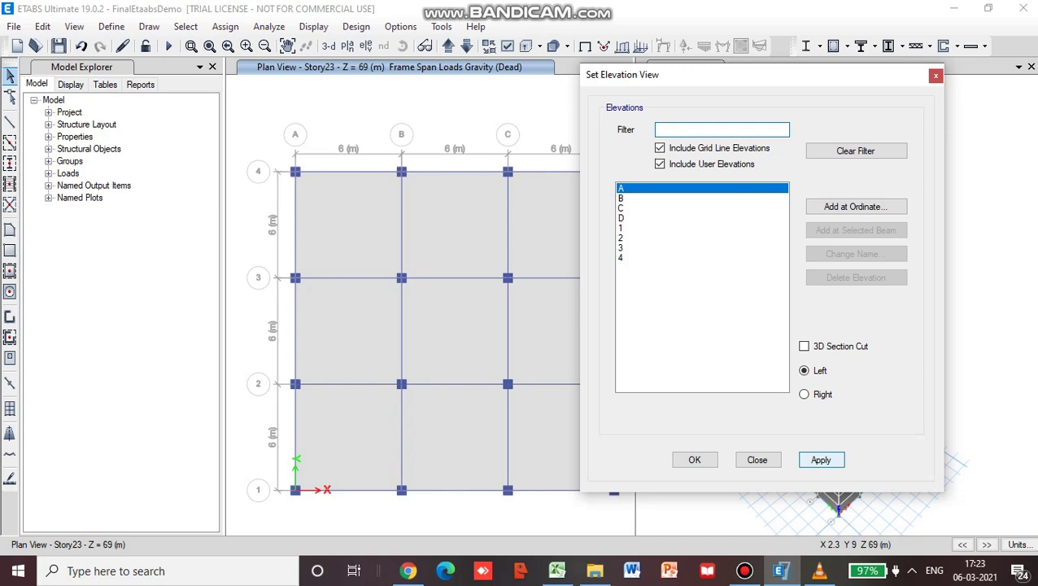
click(821, 459)
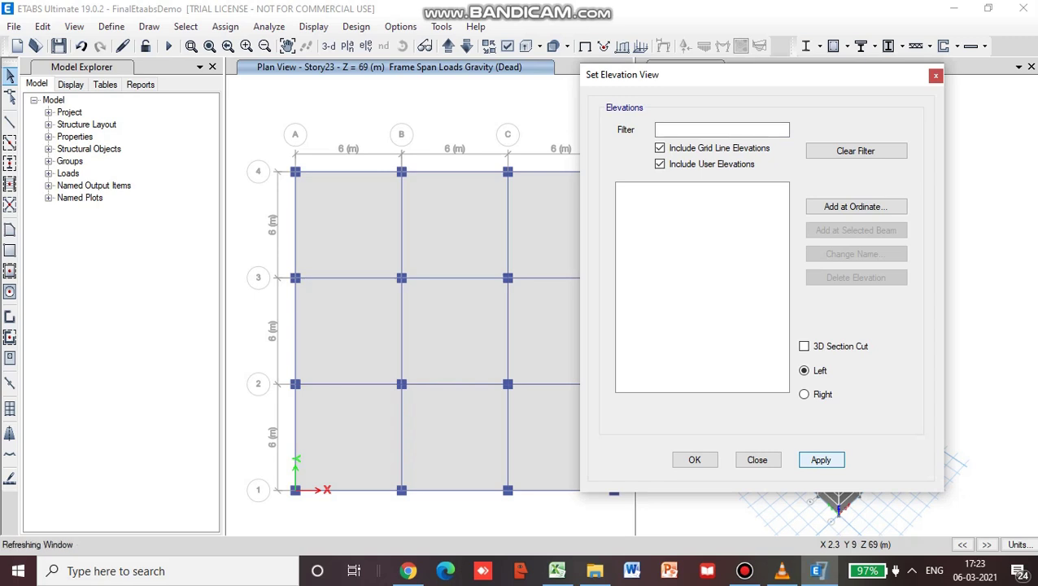
mouse_move(817, 571)
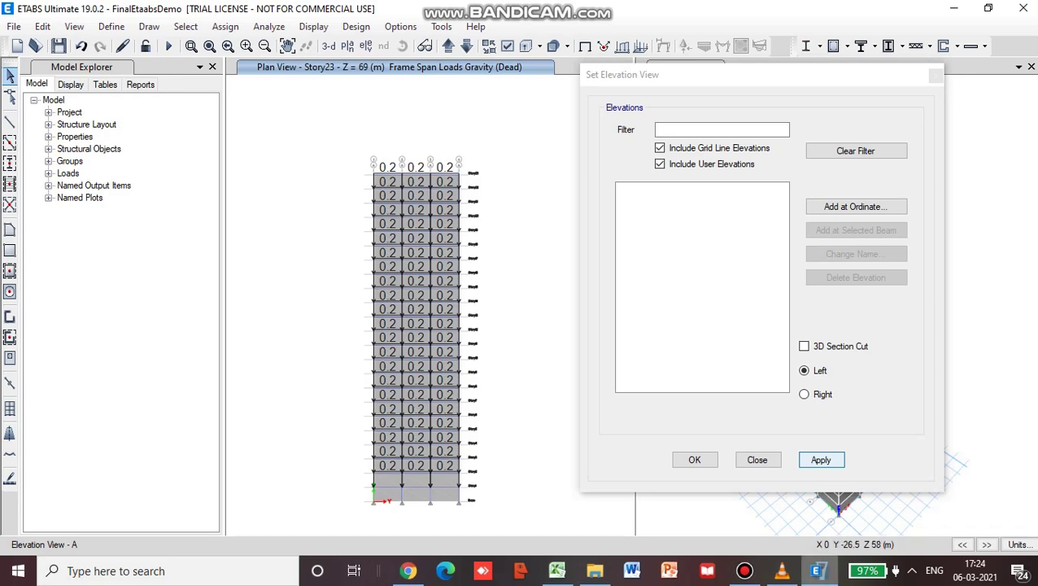
key(alt+Tab)
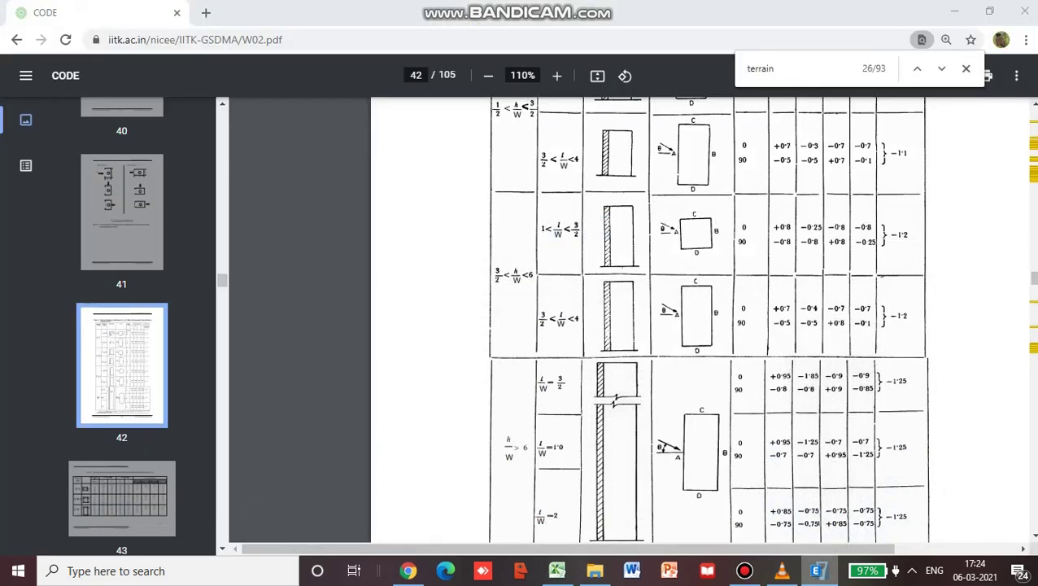
key(alt+Tab)
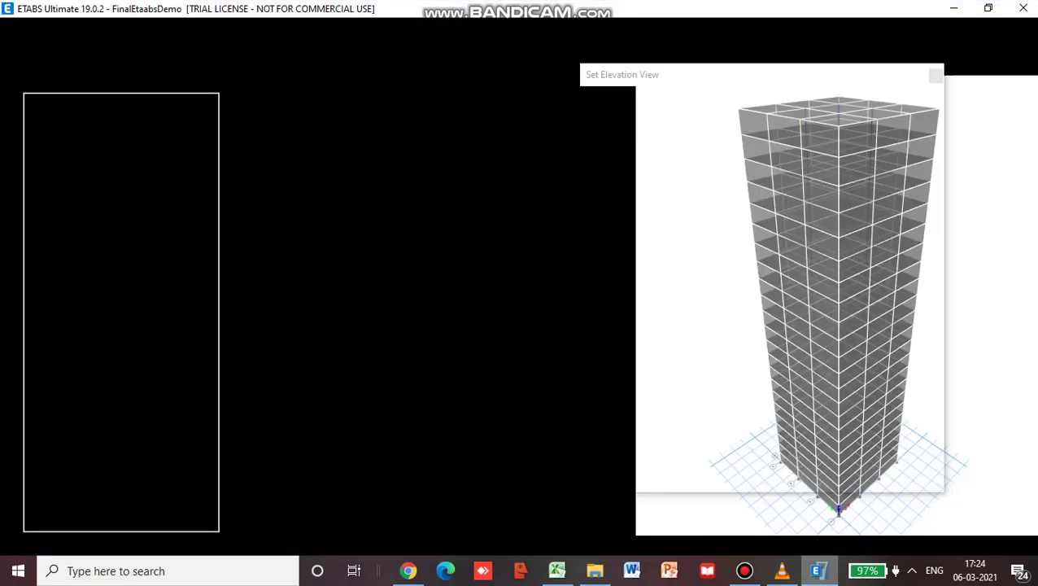
key(alt+Tab)
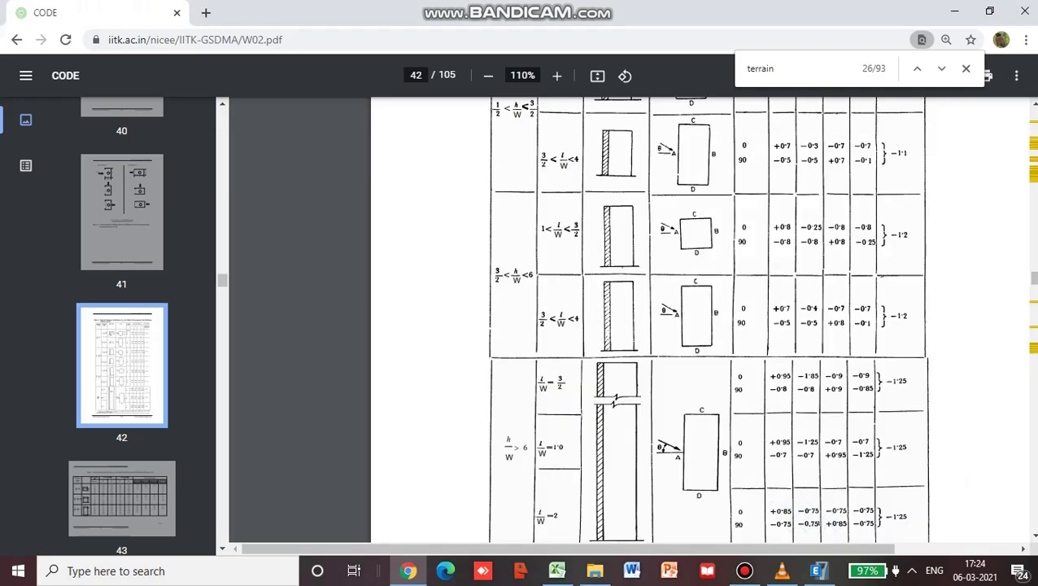
key(alt+Tab)
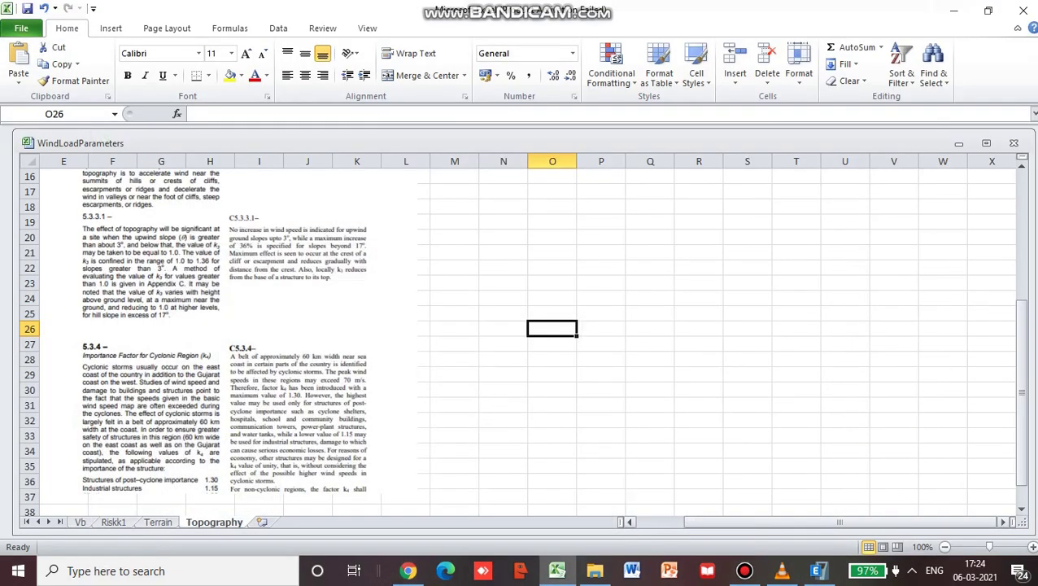
key(alt+Tab)
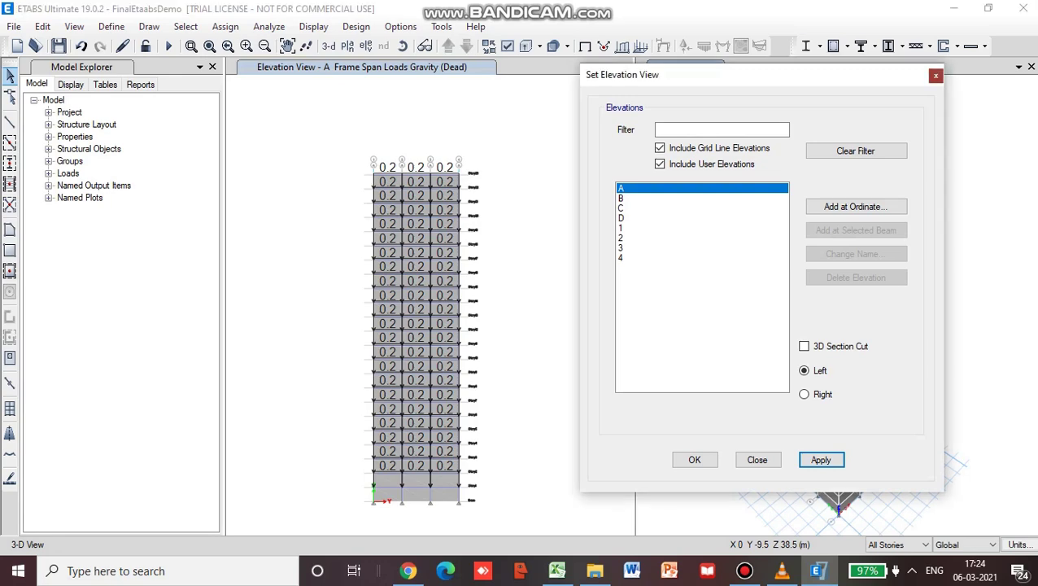
Try to select the first bay's beams and wall panels over the full height of elevation A.
click(936, 75)
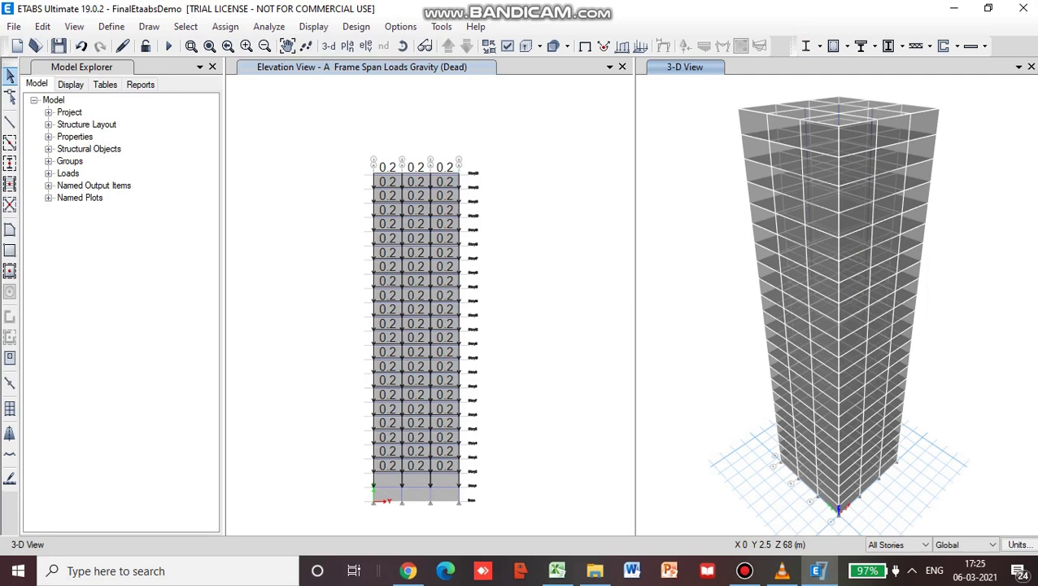
drag(385, 179, 387, 456)
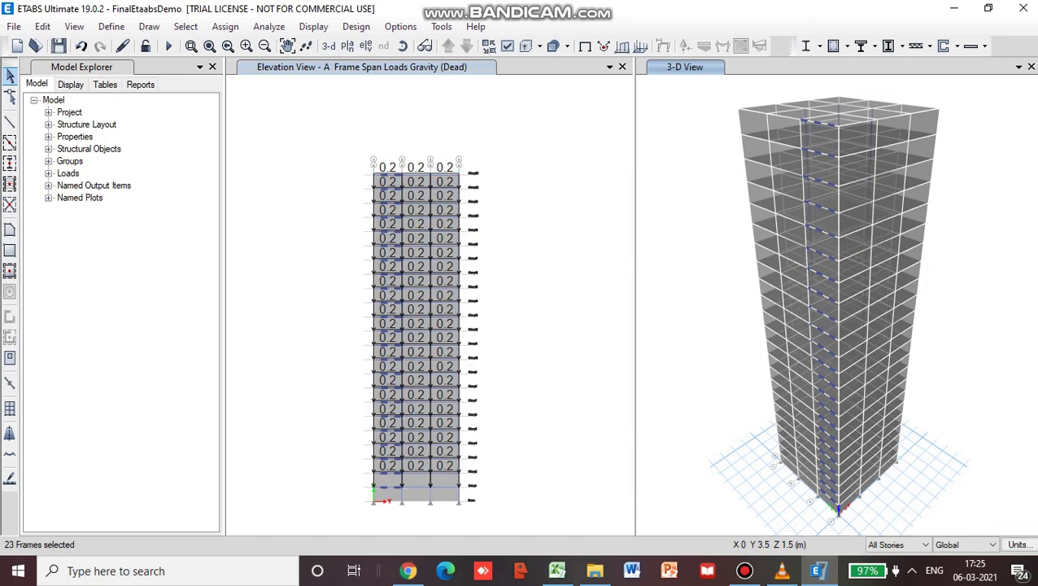
drag(387, 180, 388, 488)
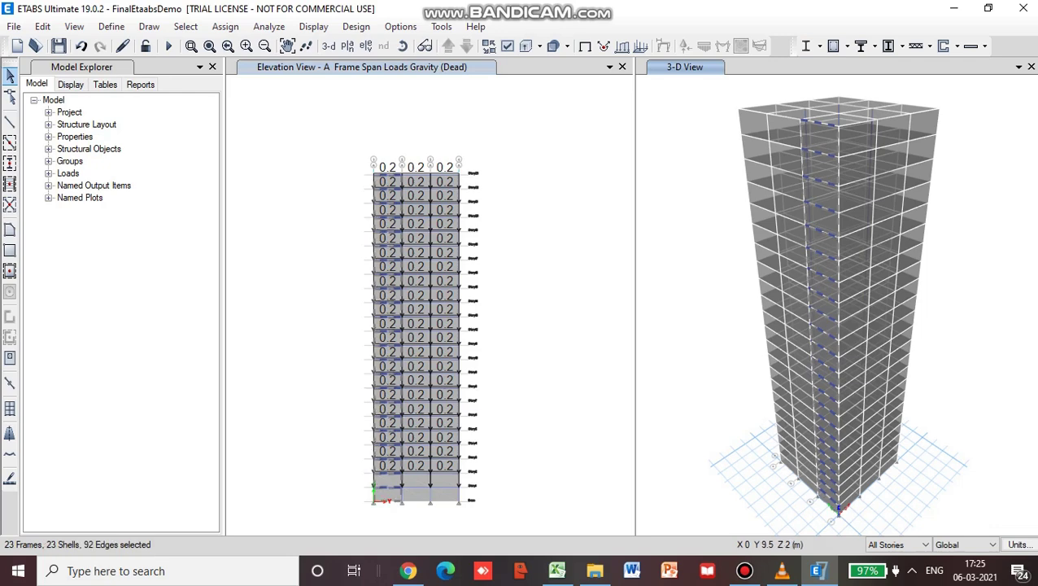
mouse_move(818, 570)
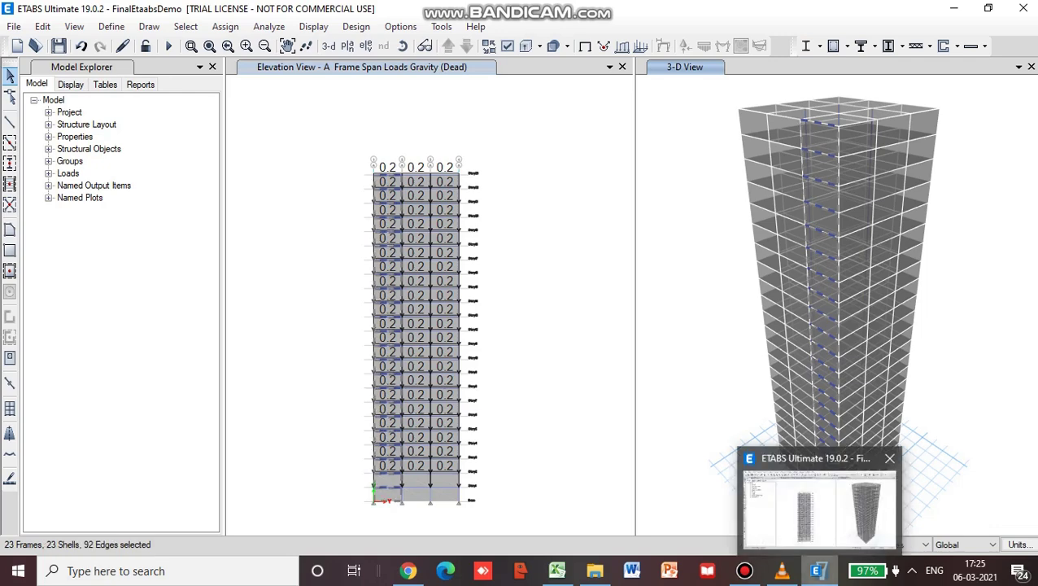
key(alt+Tab)
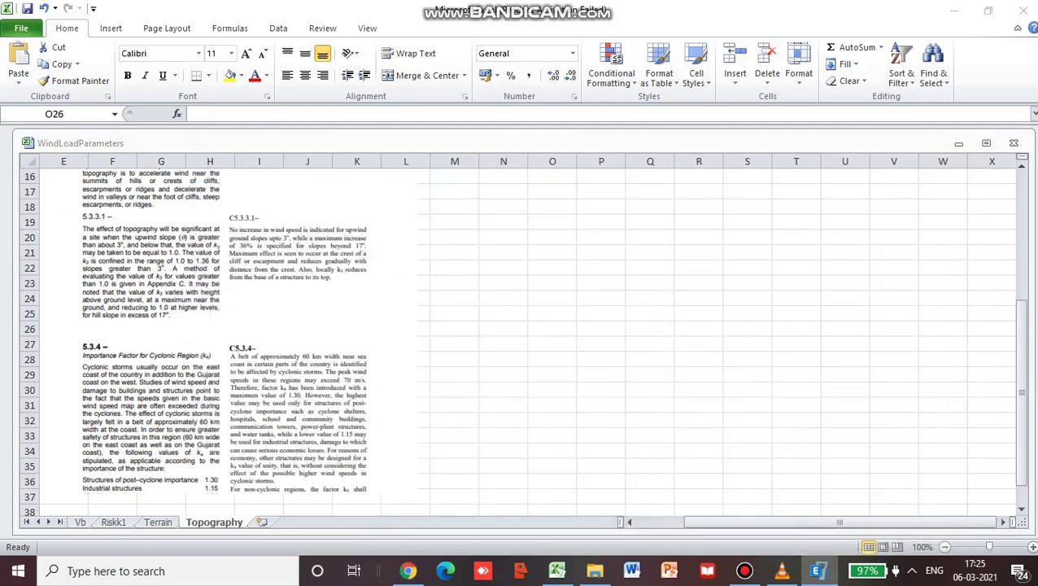
click(818, 570)
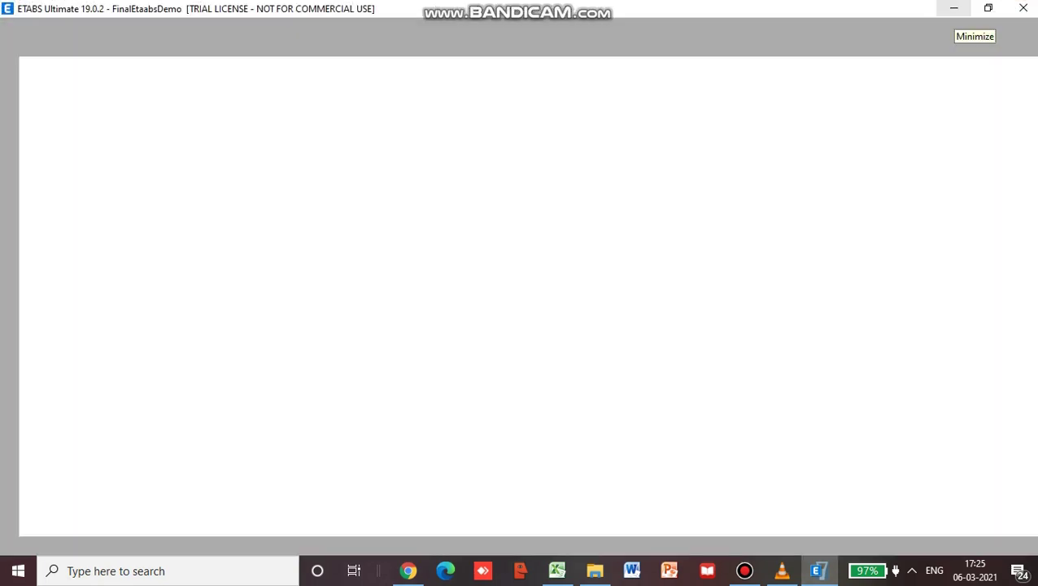
click(954, 9)
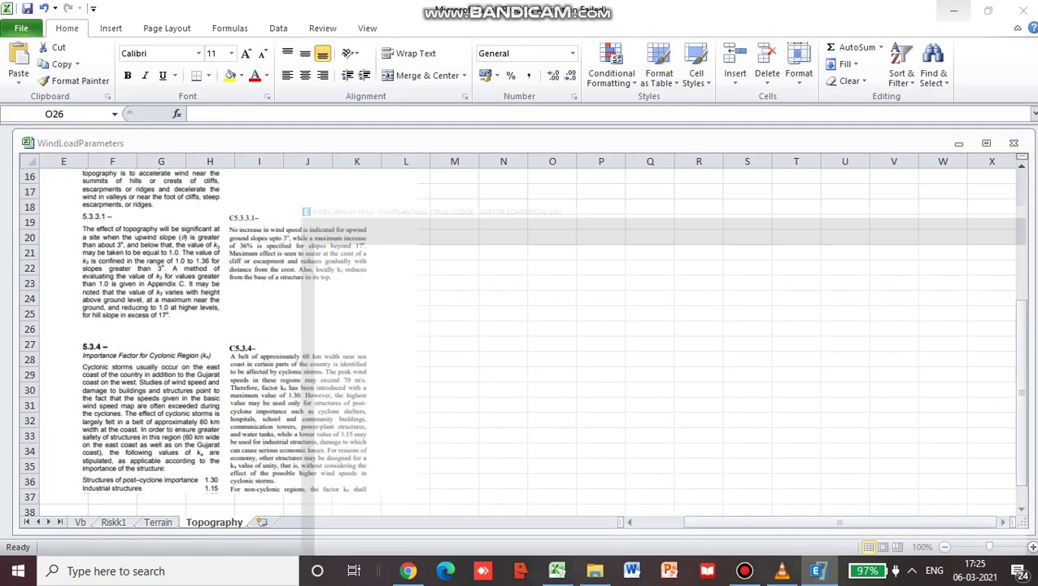
click(818, 570)
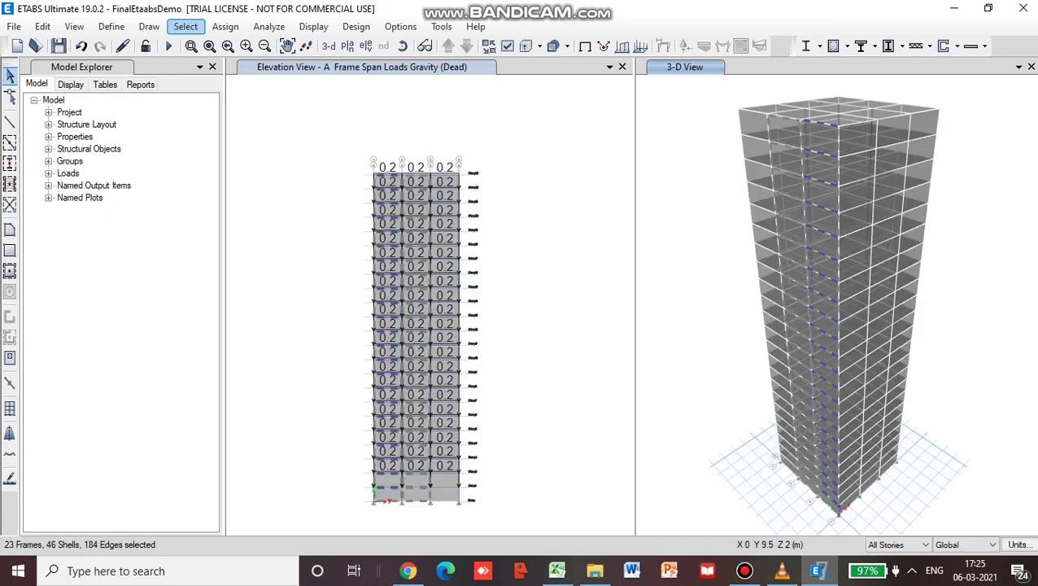
Deselect all currently selected objects in the model.
click(185, 26)
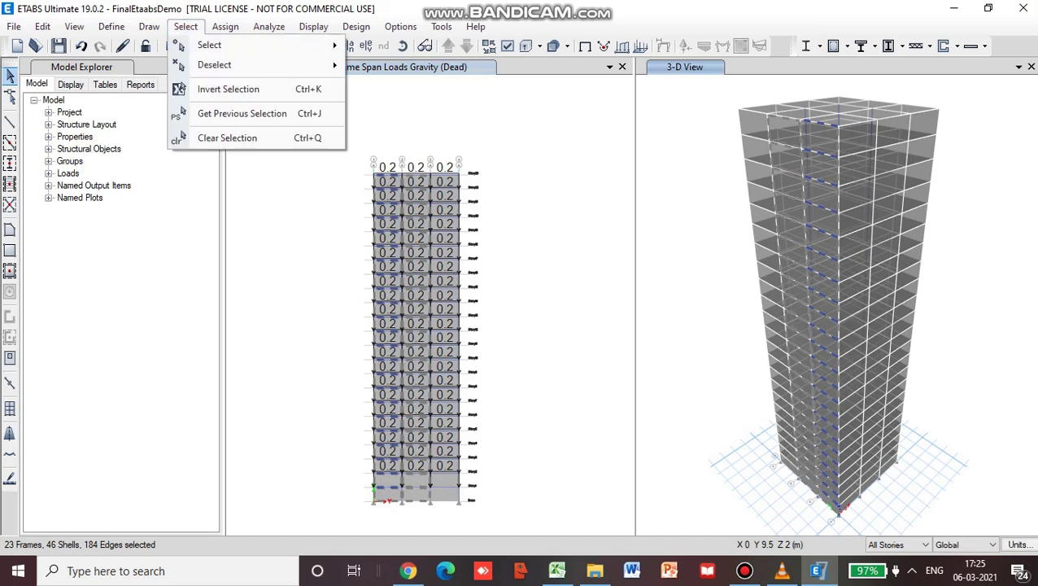
mouse_move(244, 64)
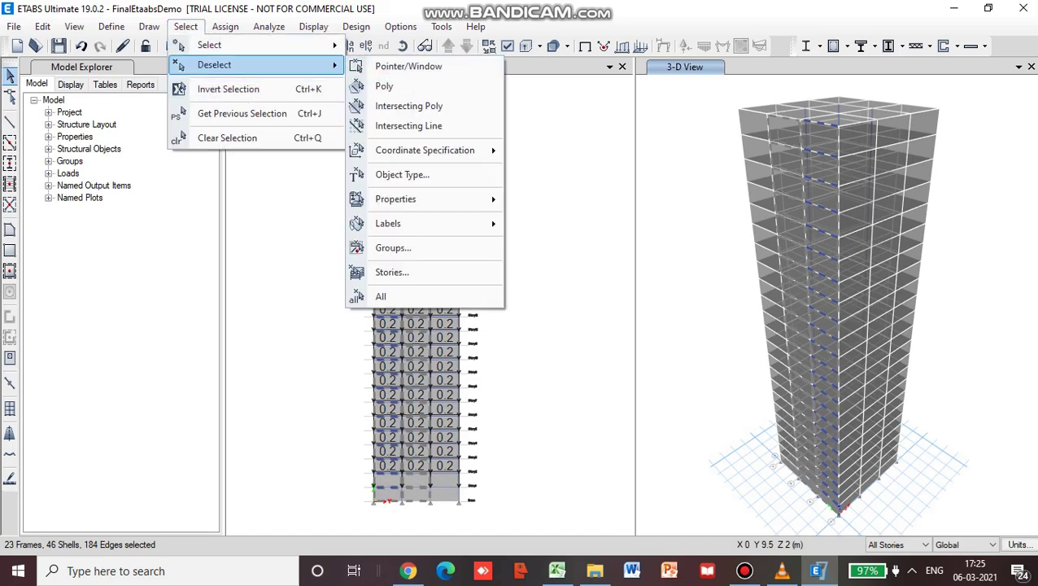
click(381, 296)
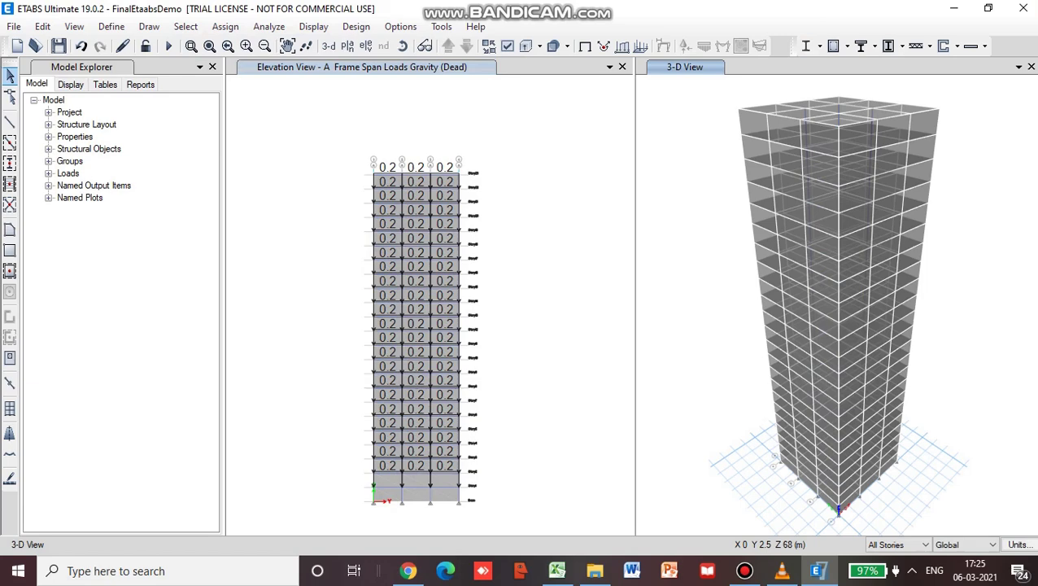
Select the two outer bays' wall panels and the middle bay's beams over all stories on elevation A.
click(387, 173)
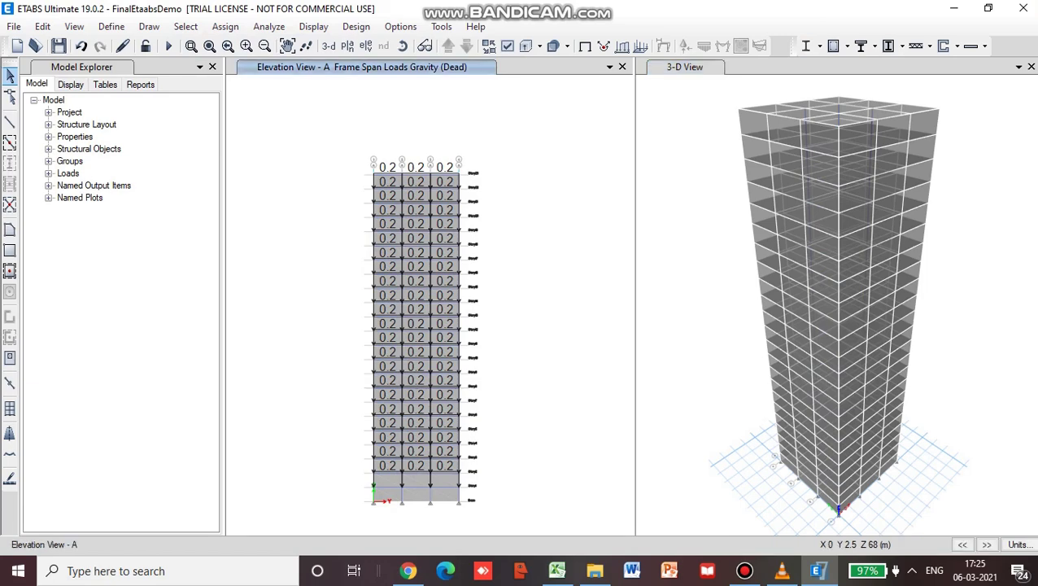
drag(382, 494, 402, 174)
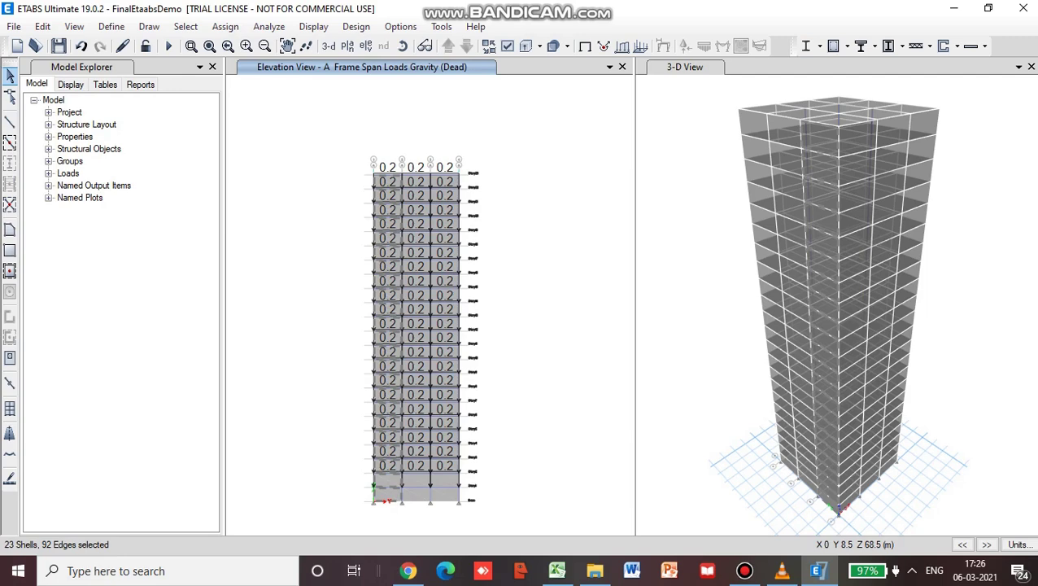
click(416, 174)
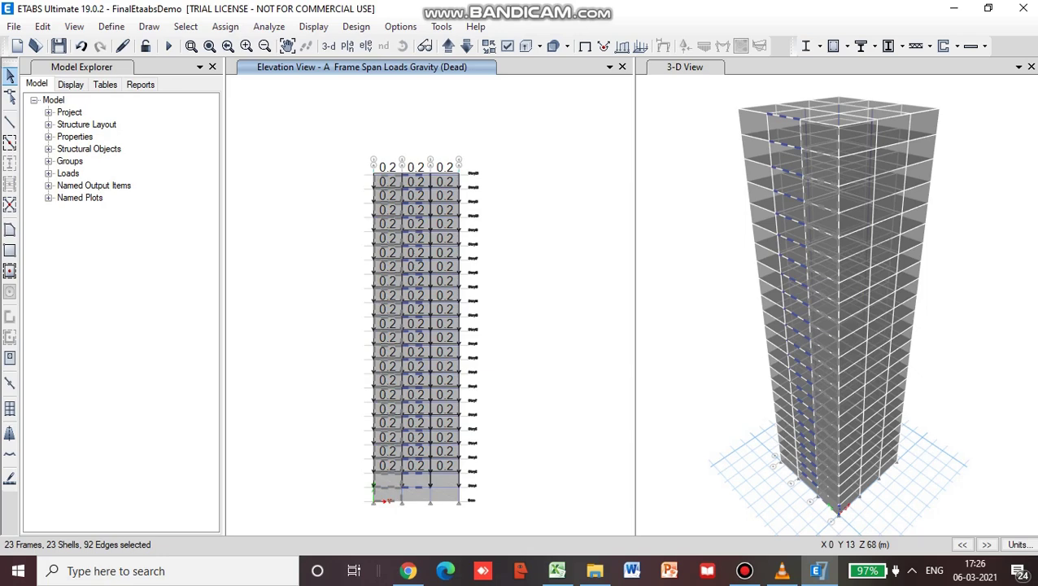
click(777, 406)
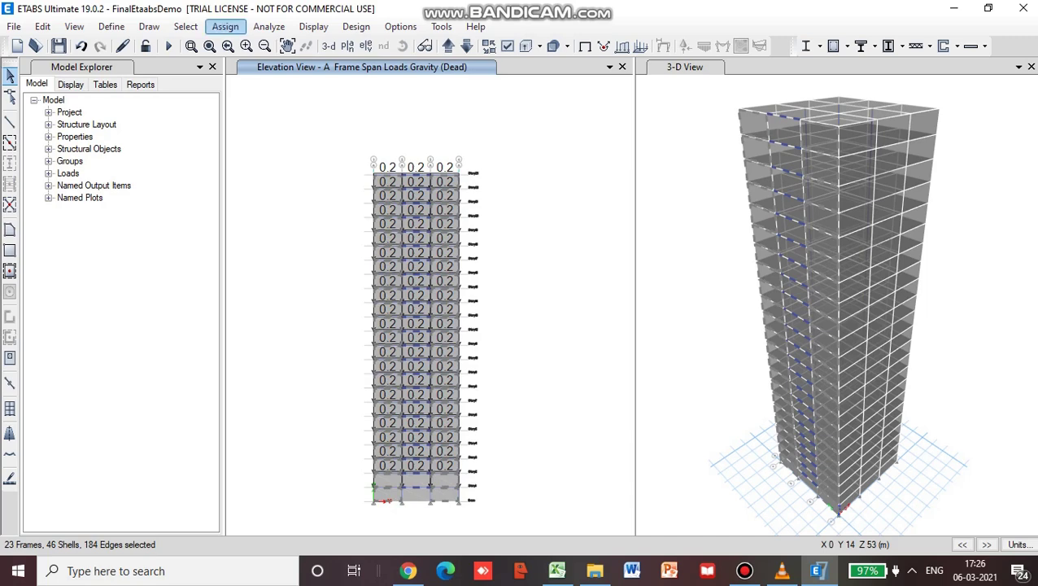
Open the shell load assignment for wind pressure coefficients on the selected wall panels.
click(225, 26)
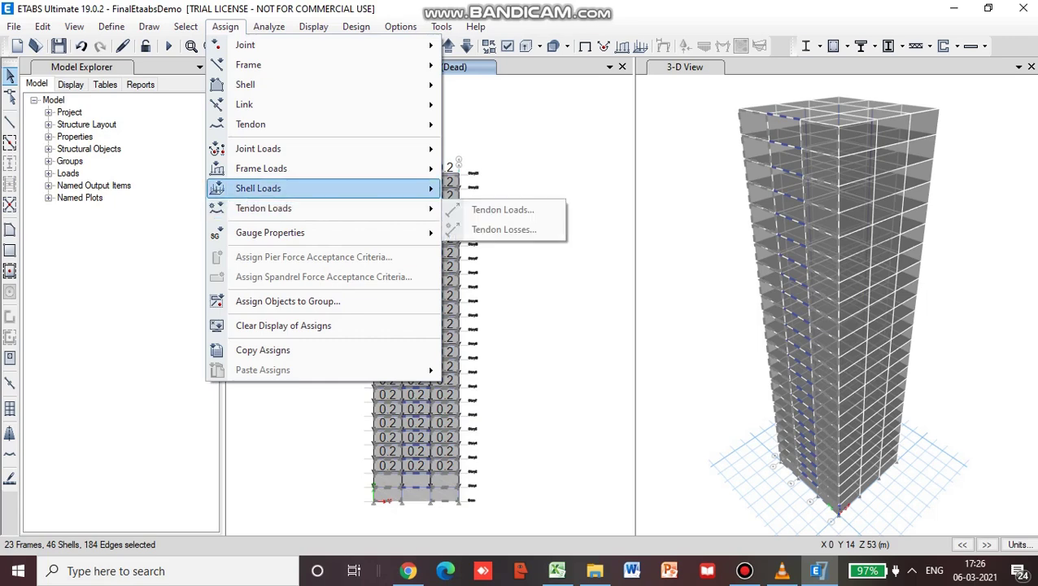
mouse_move(268, 188)
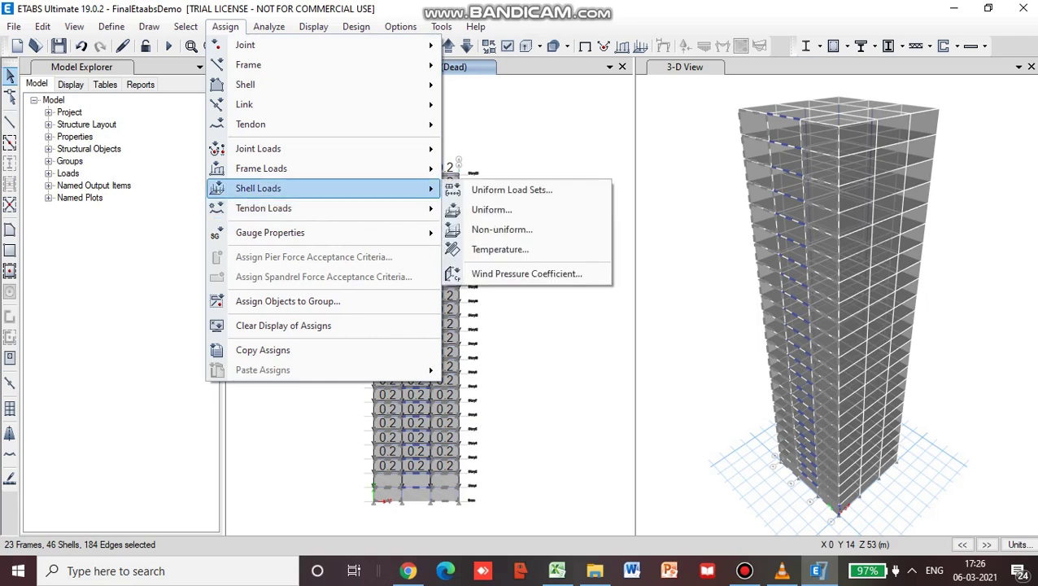
click(526, 274)
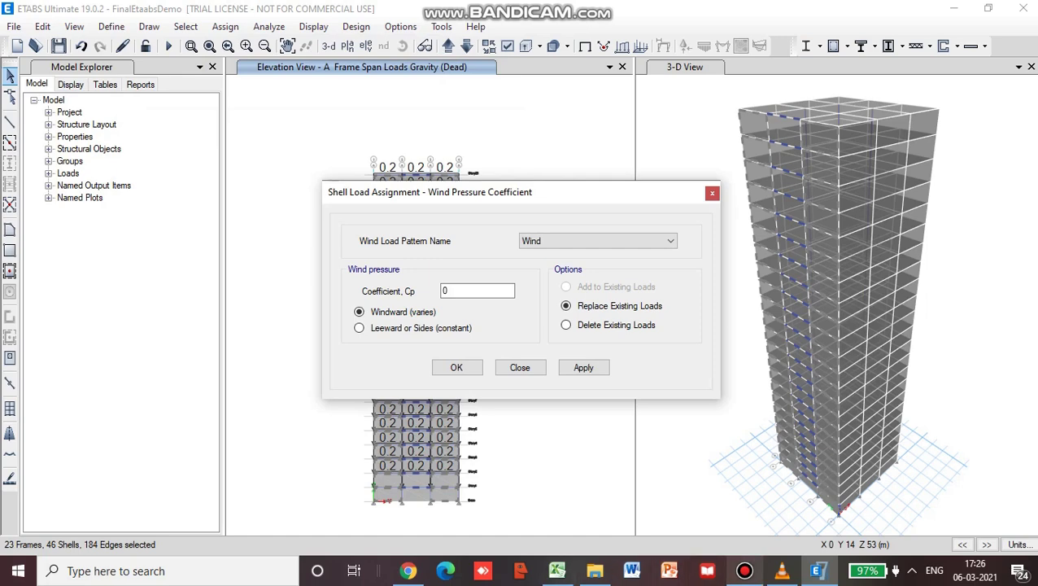
Consult the wind load workbook in Excel and the wall pressure coefficient table in the Chrome PDF, and return to ETABS.
mouse_move(744, 570)
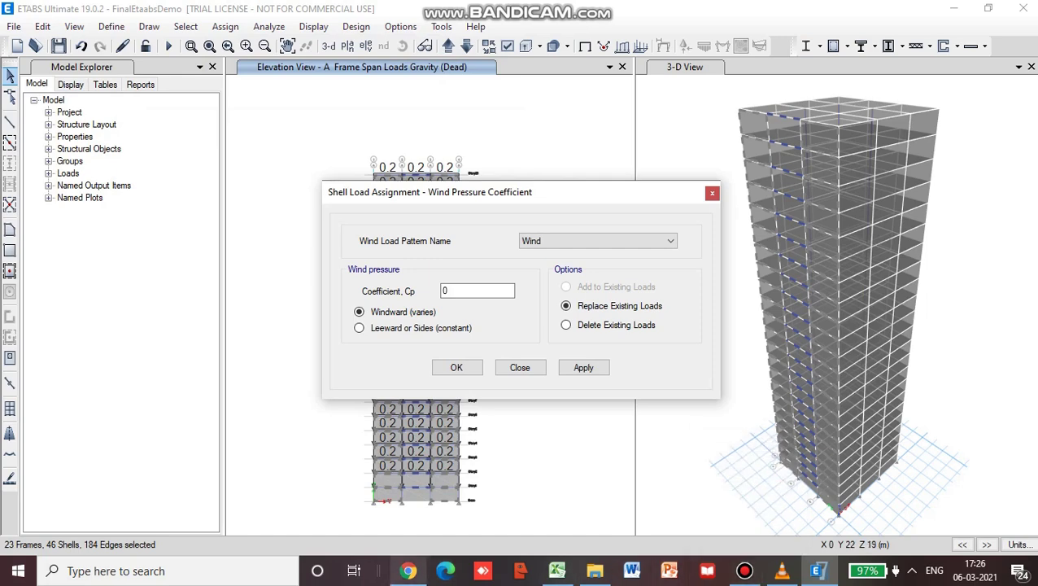
click(556, 570)
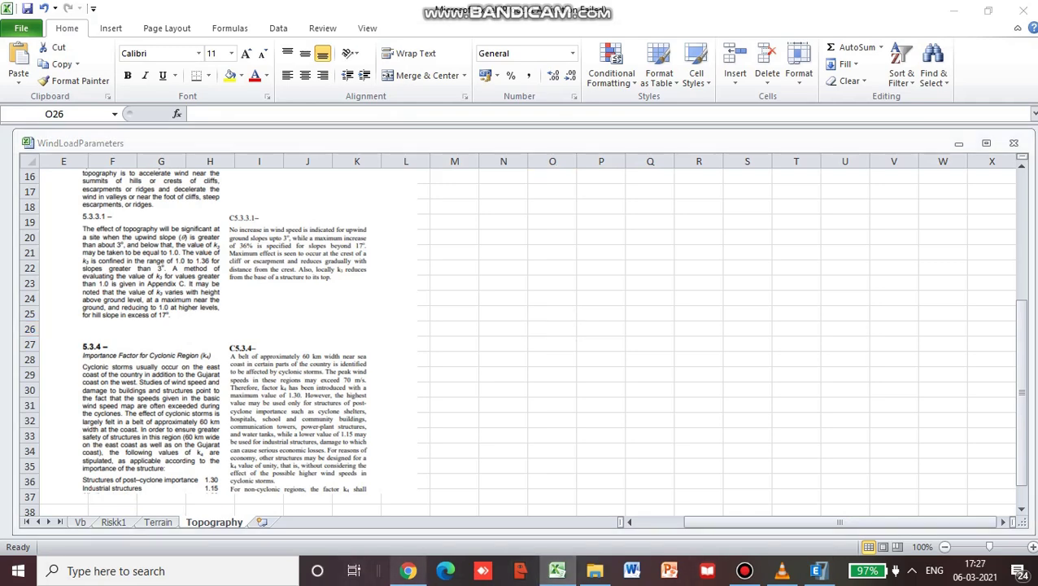
click(408, 570)
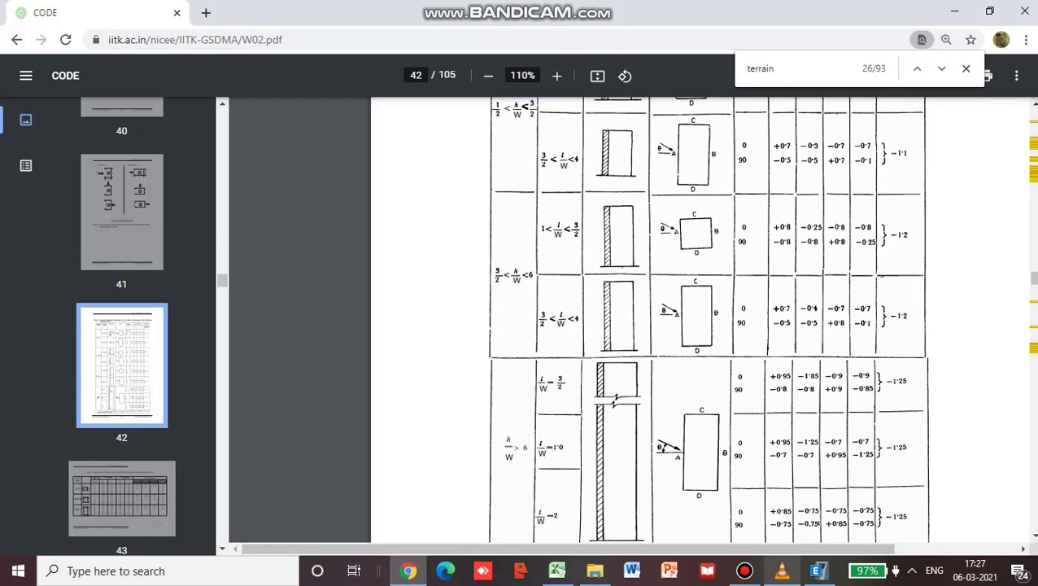
mouse_move(817, 570)
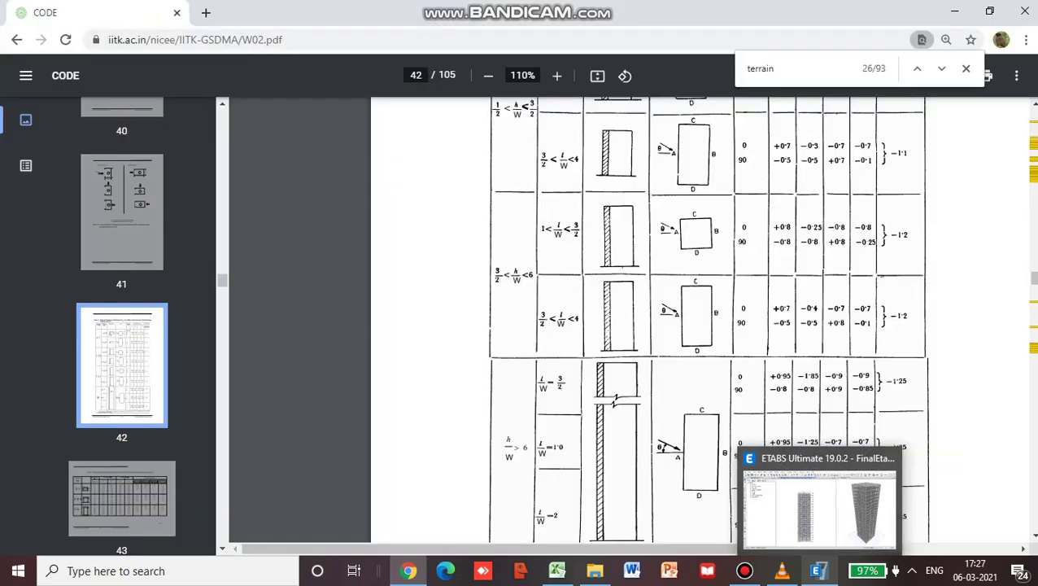
click(818, 509)
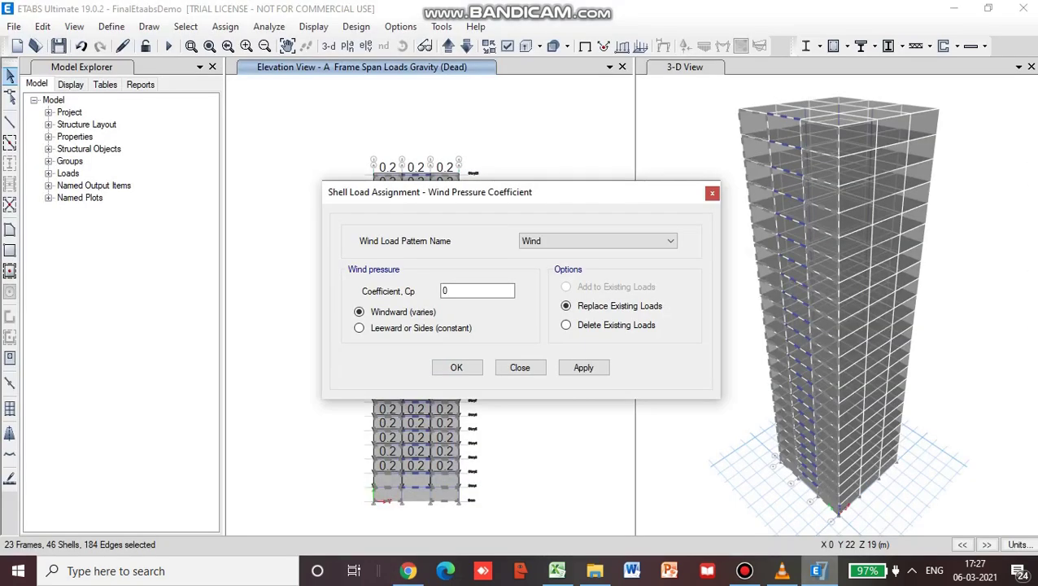
Assign a windward pressure coefficient Cp of 0.8 for the Wind pattern to the selected walls, replacing existing loads.
text(.)
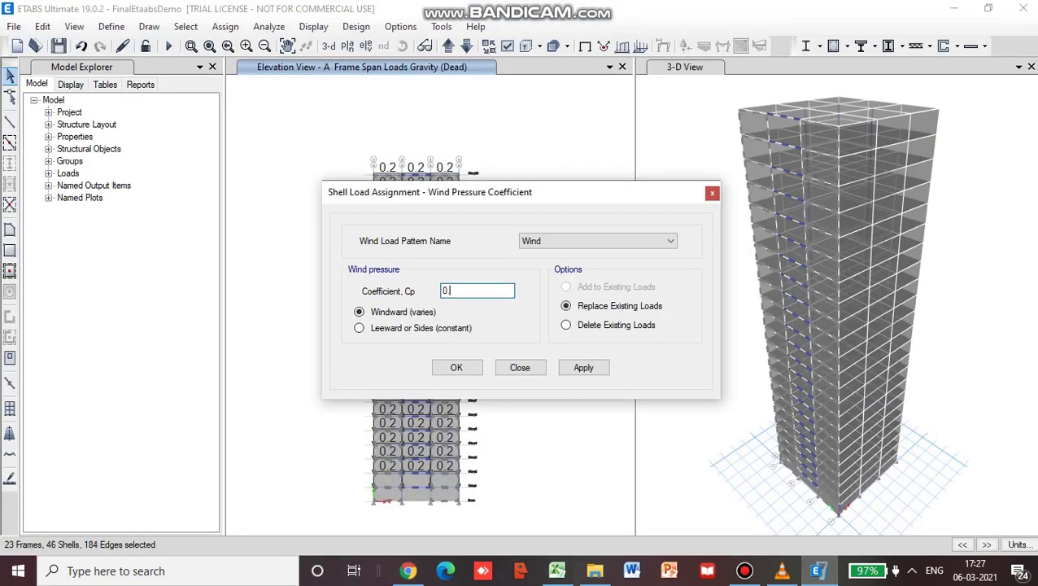
text(8)
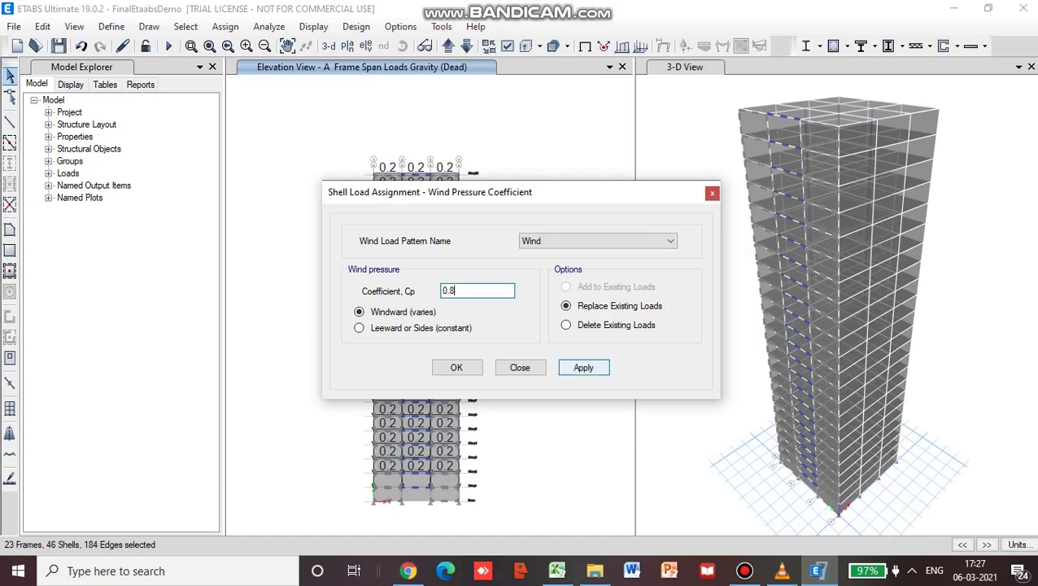
click(583, 367)
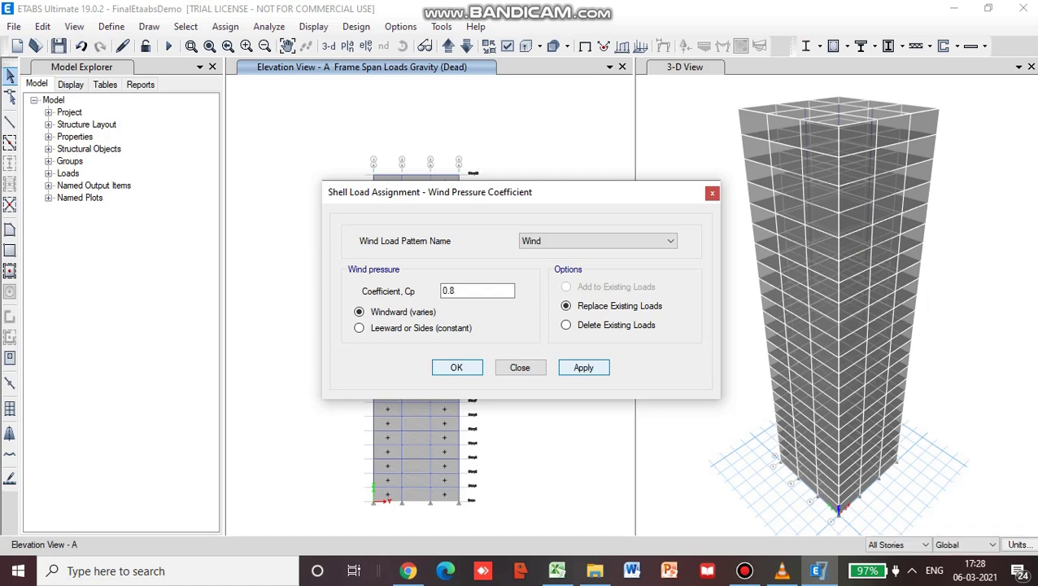
key(Escape)
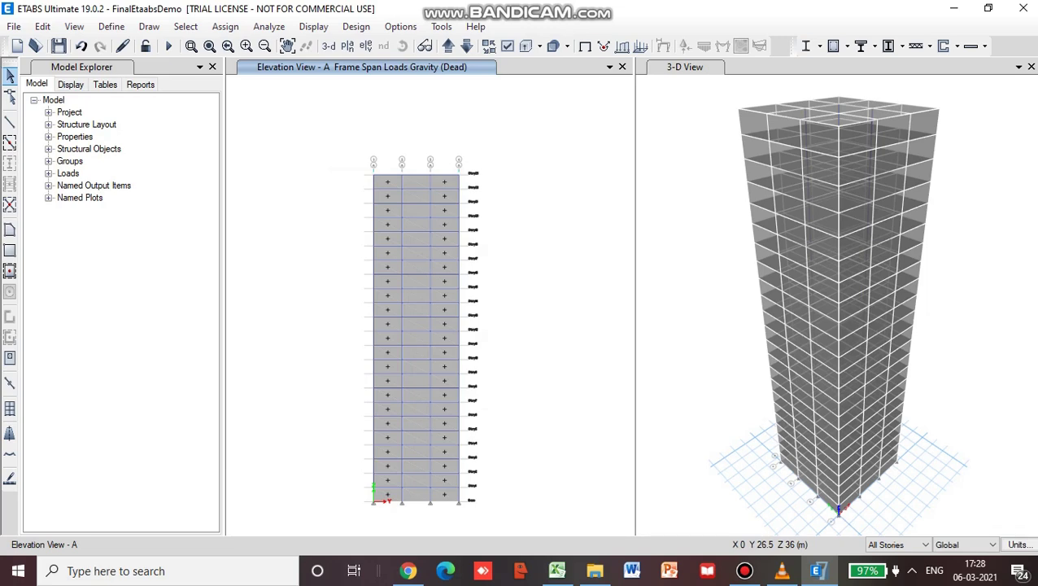
Recheck the pressure coefficient table in Chrome, and display the Story17 plan in ETABS to inspect the wind coefficients.
click(408, 570)
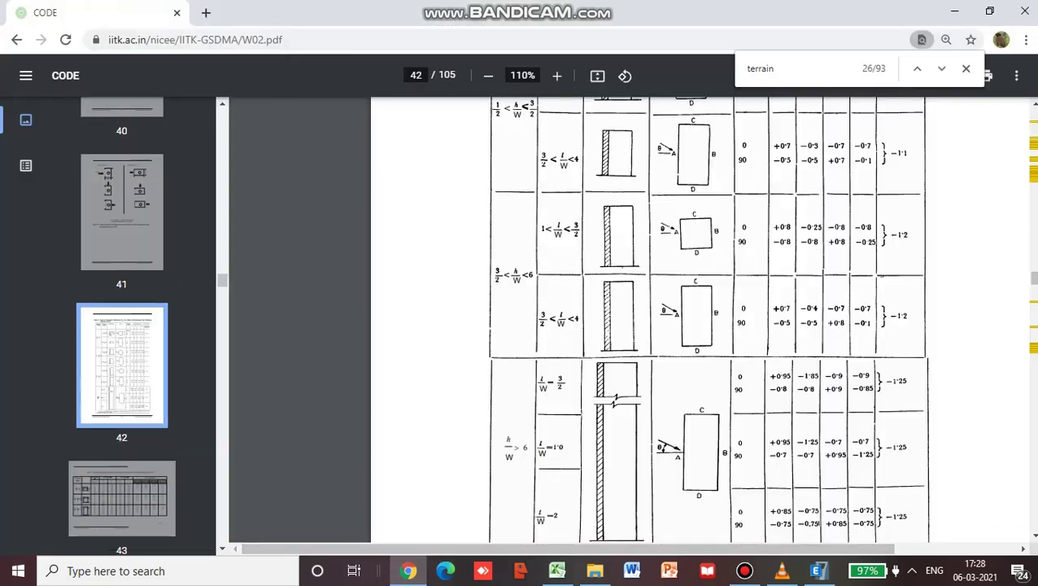
click(818, 570)
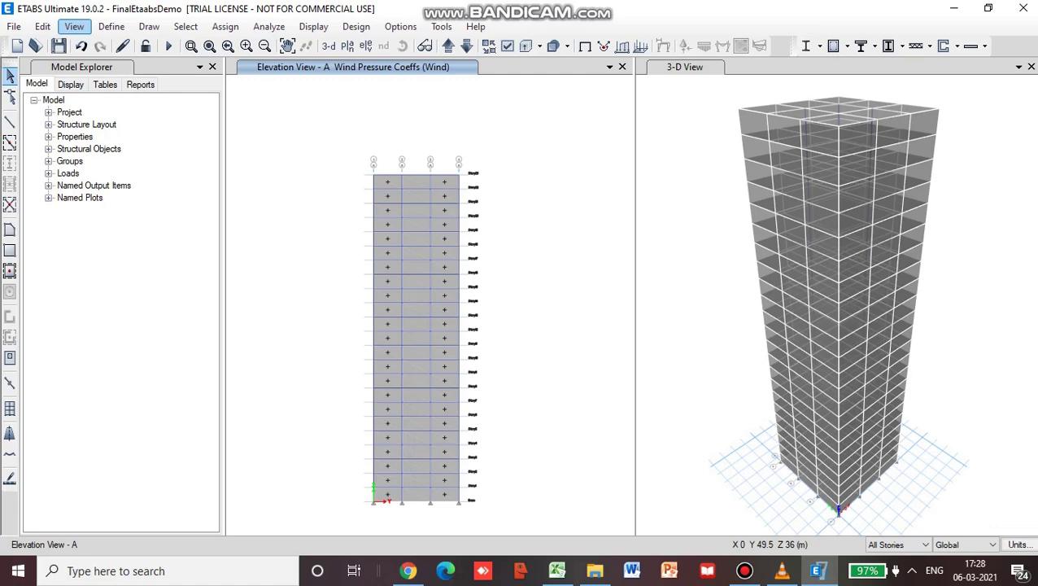
click(74, 26)
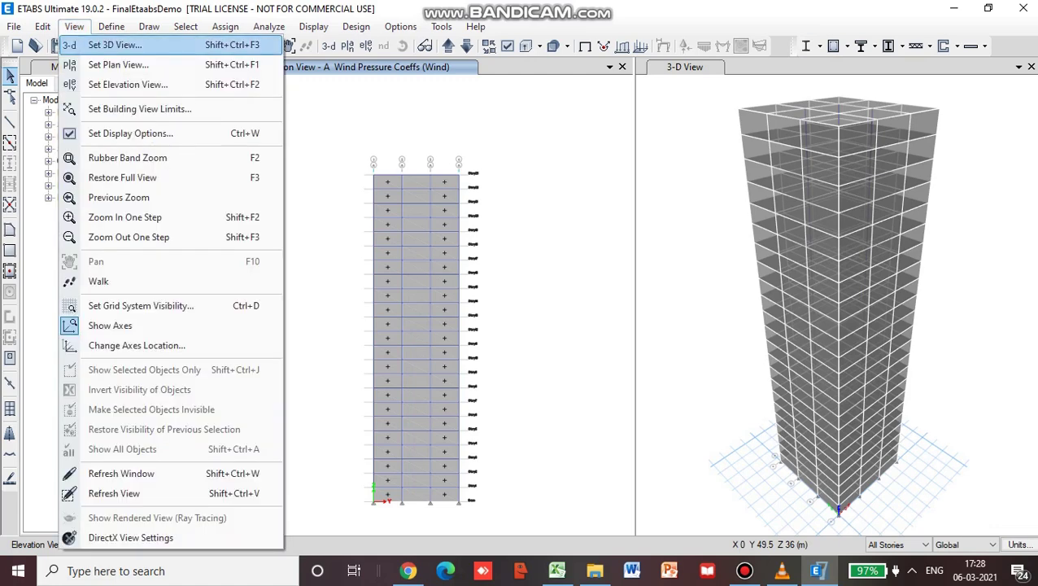
key(Escape)
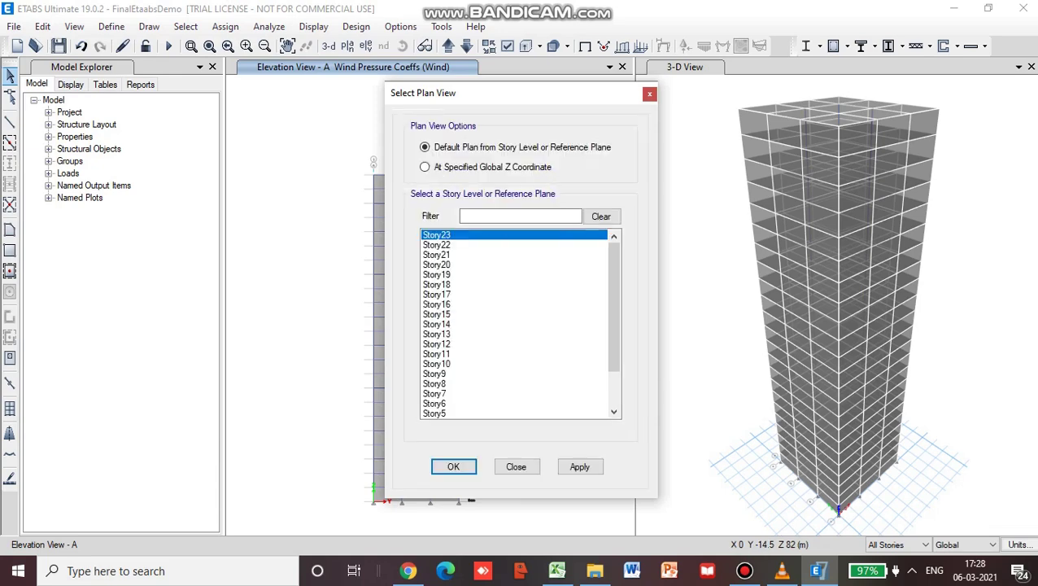
click(436, 294)
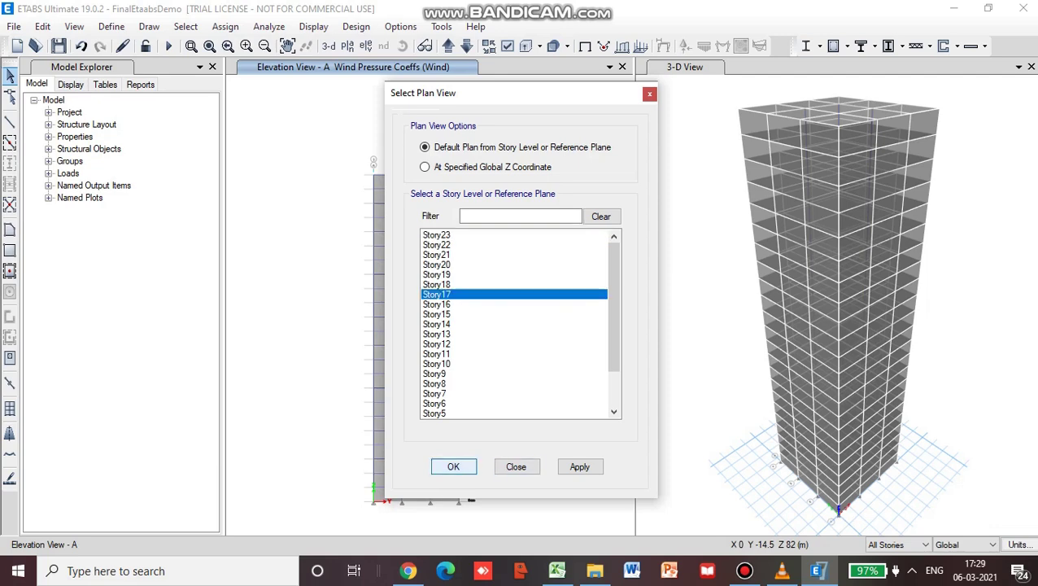
click(579, 467)
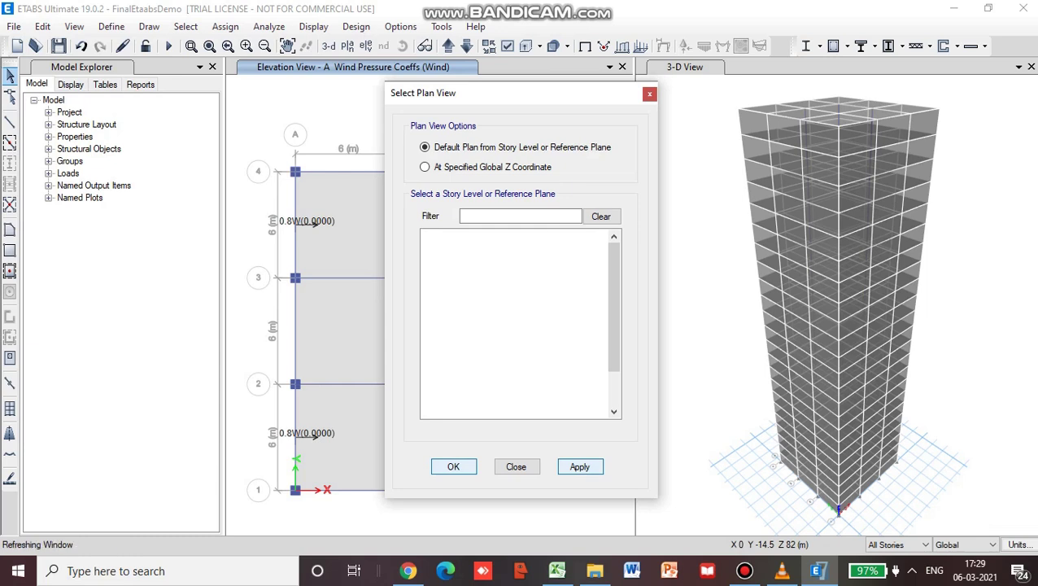
key(Escape)
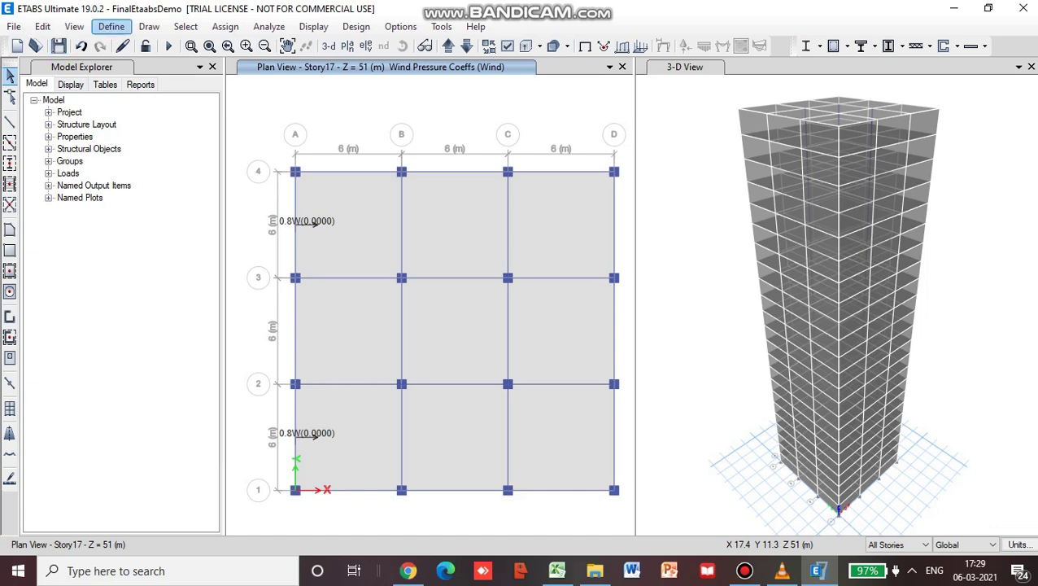
Open the elevation view selection for replacing the Story17 plan.
click(75, 26)
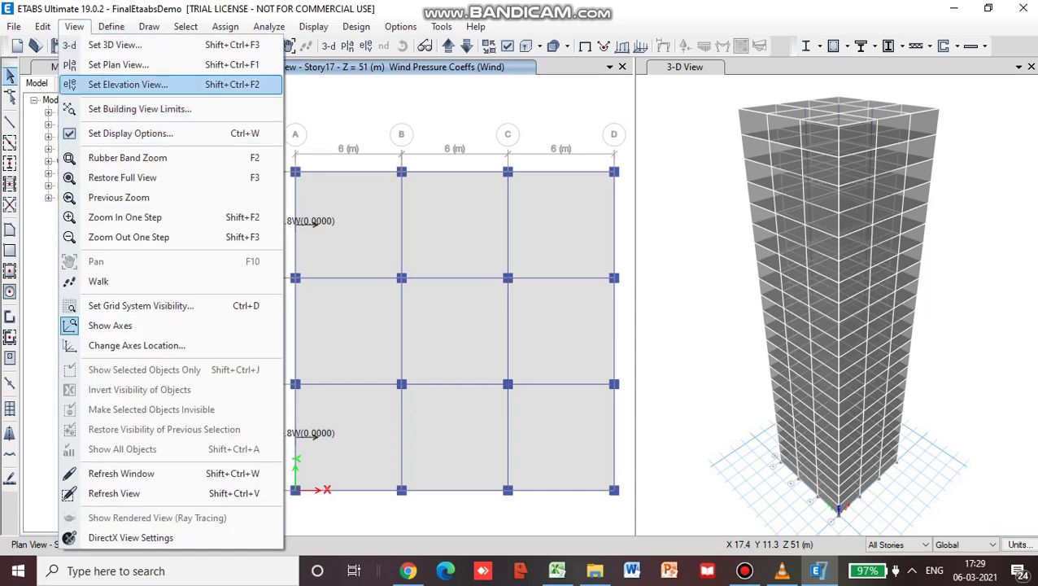
key(Escape)
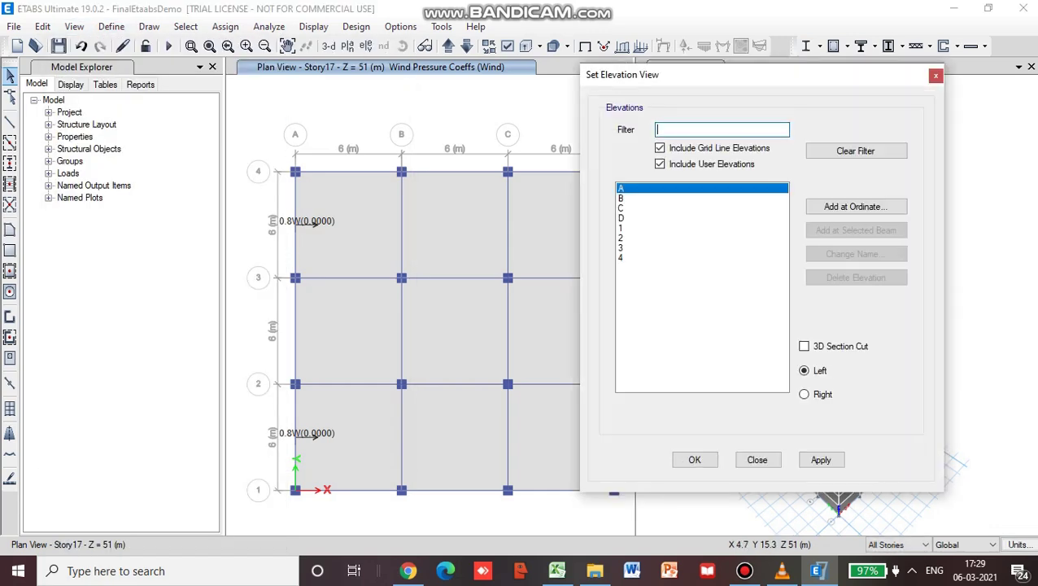